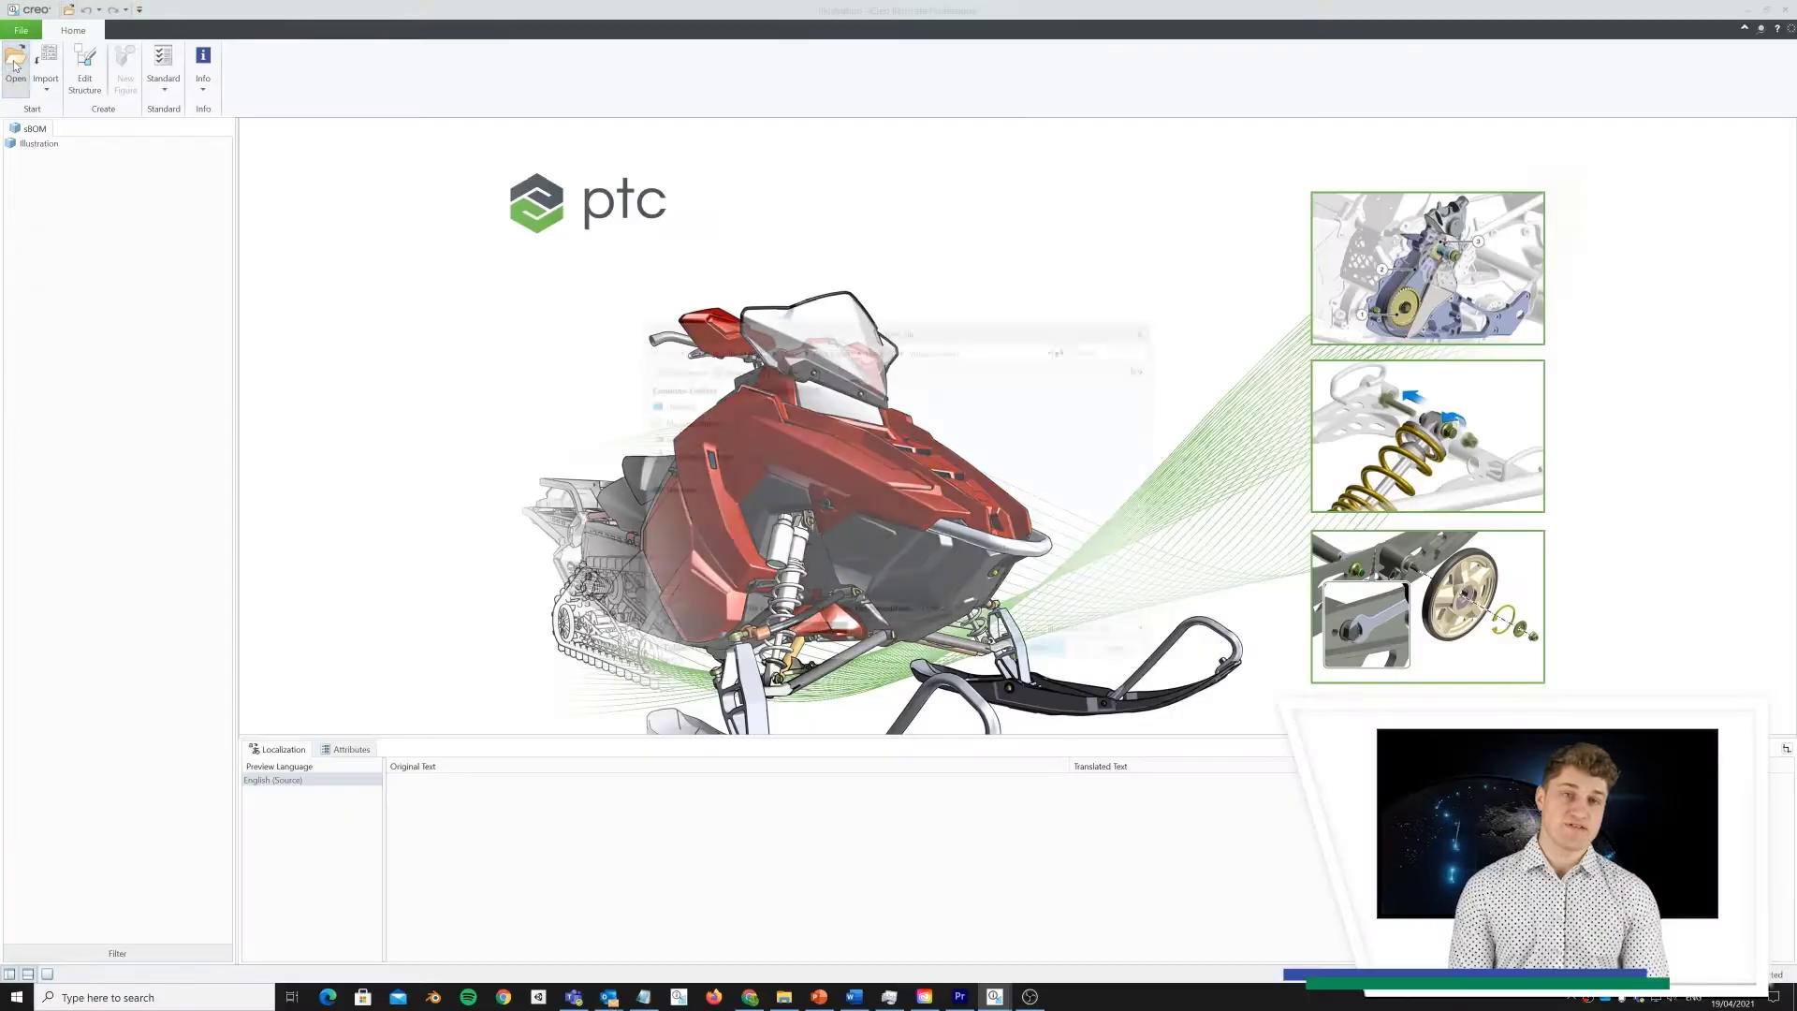
- Open VuforiaDemo.c3di, spin the bike to a side view, and list its five figures
click(19, 65)
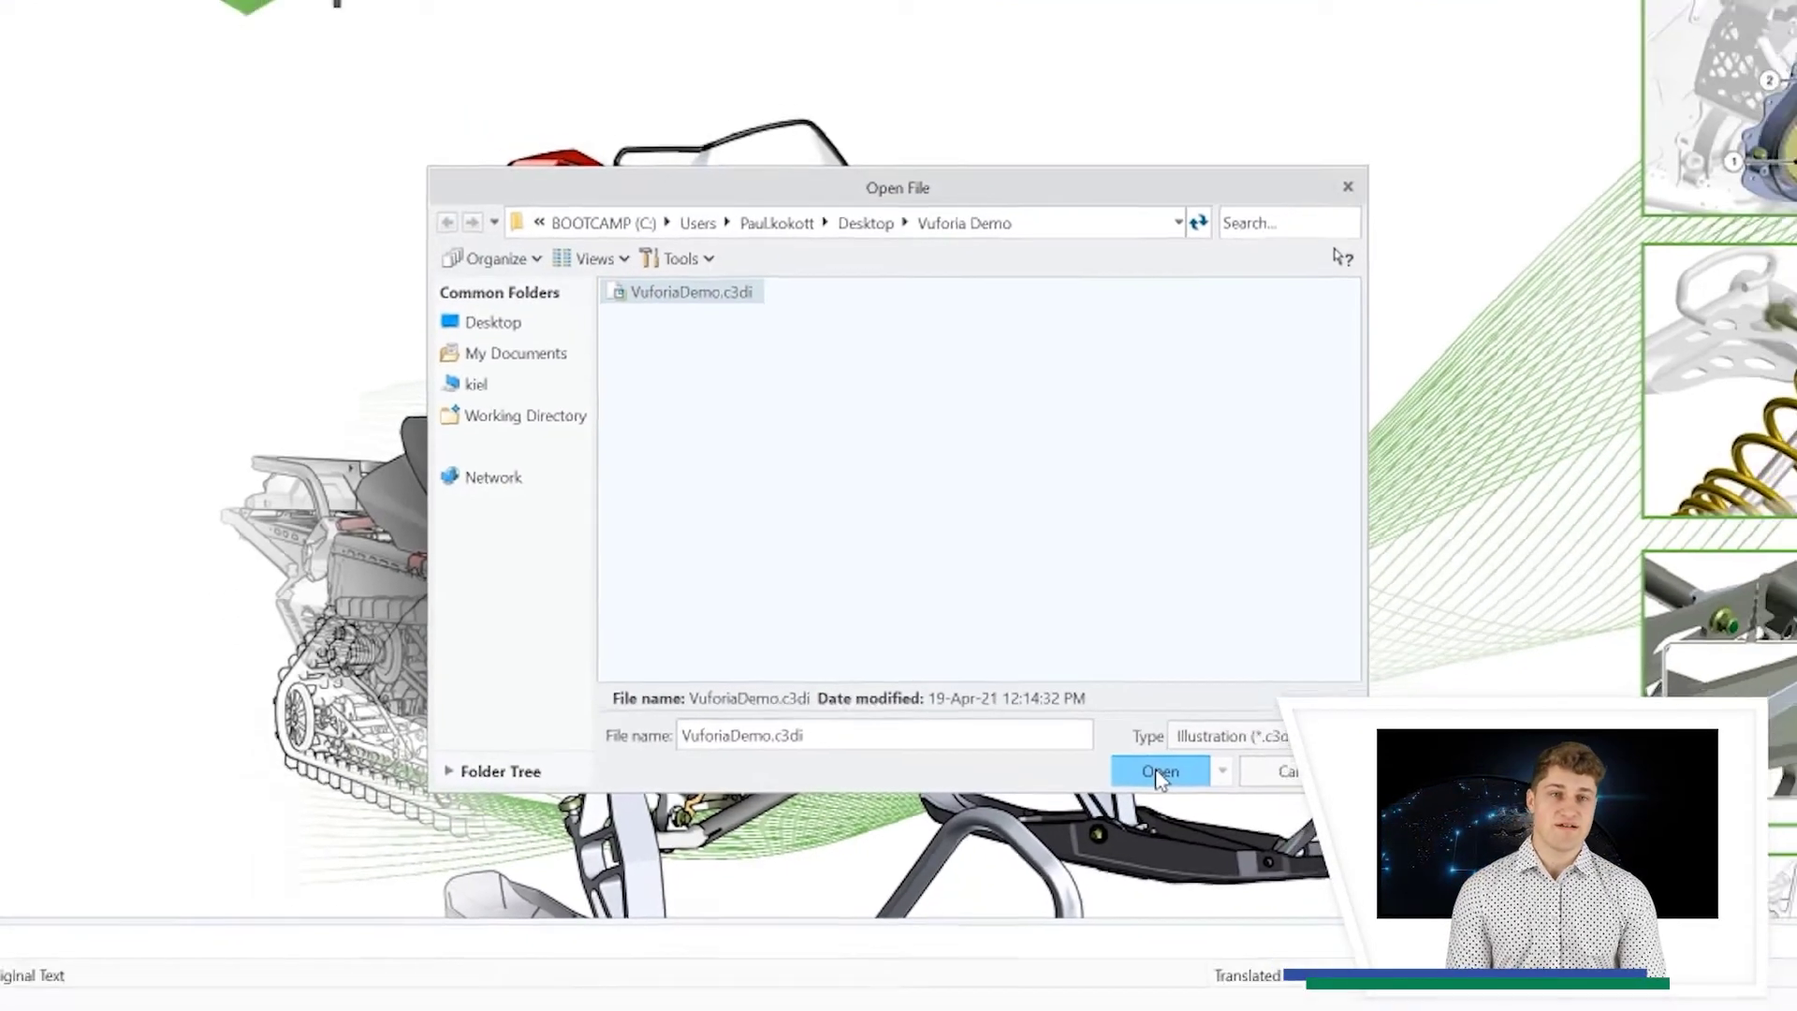
click(1194, 807)
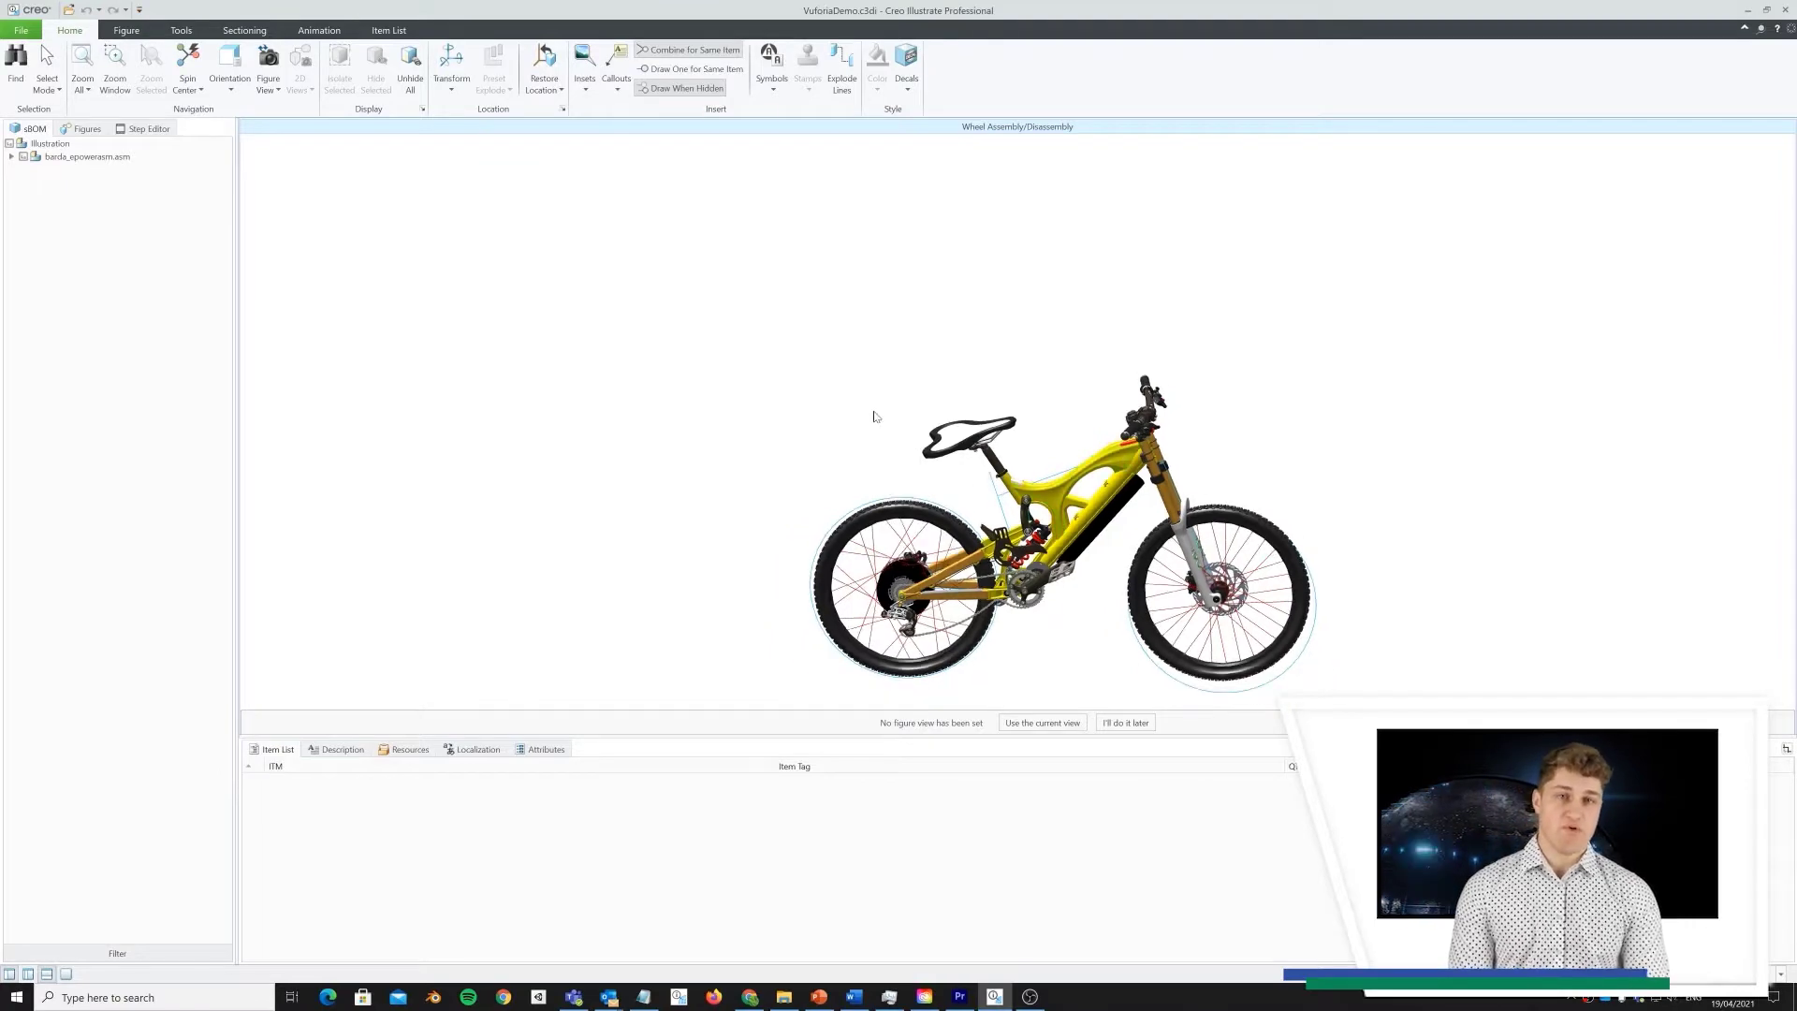
middle_drag(887, 446, 992, 440)
click(82, 128)
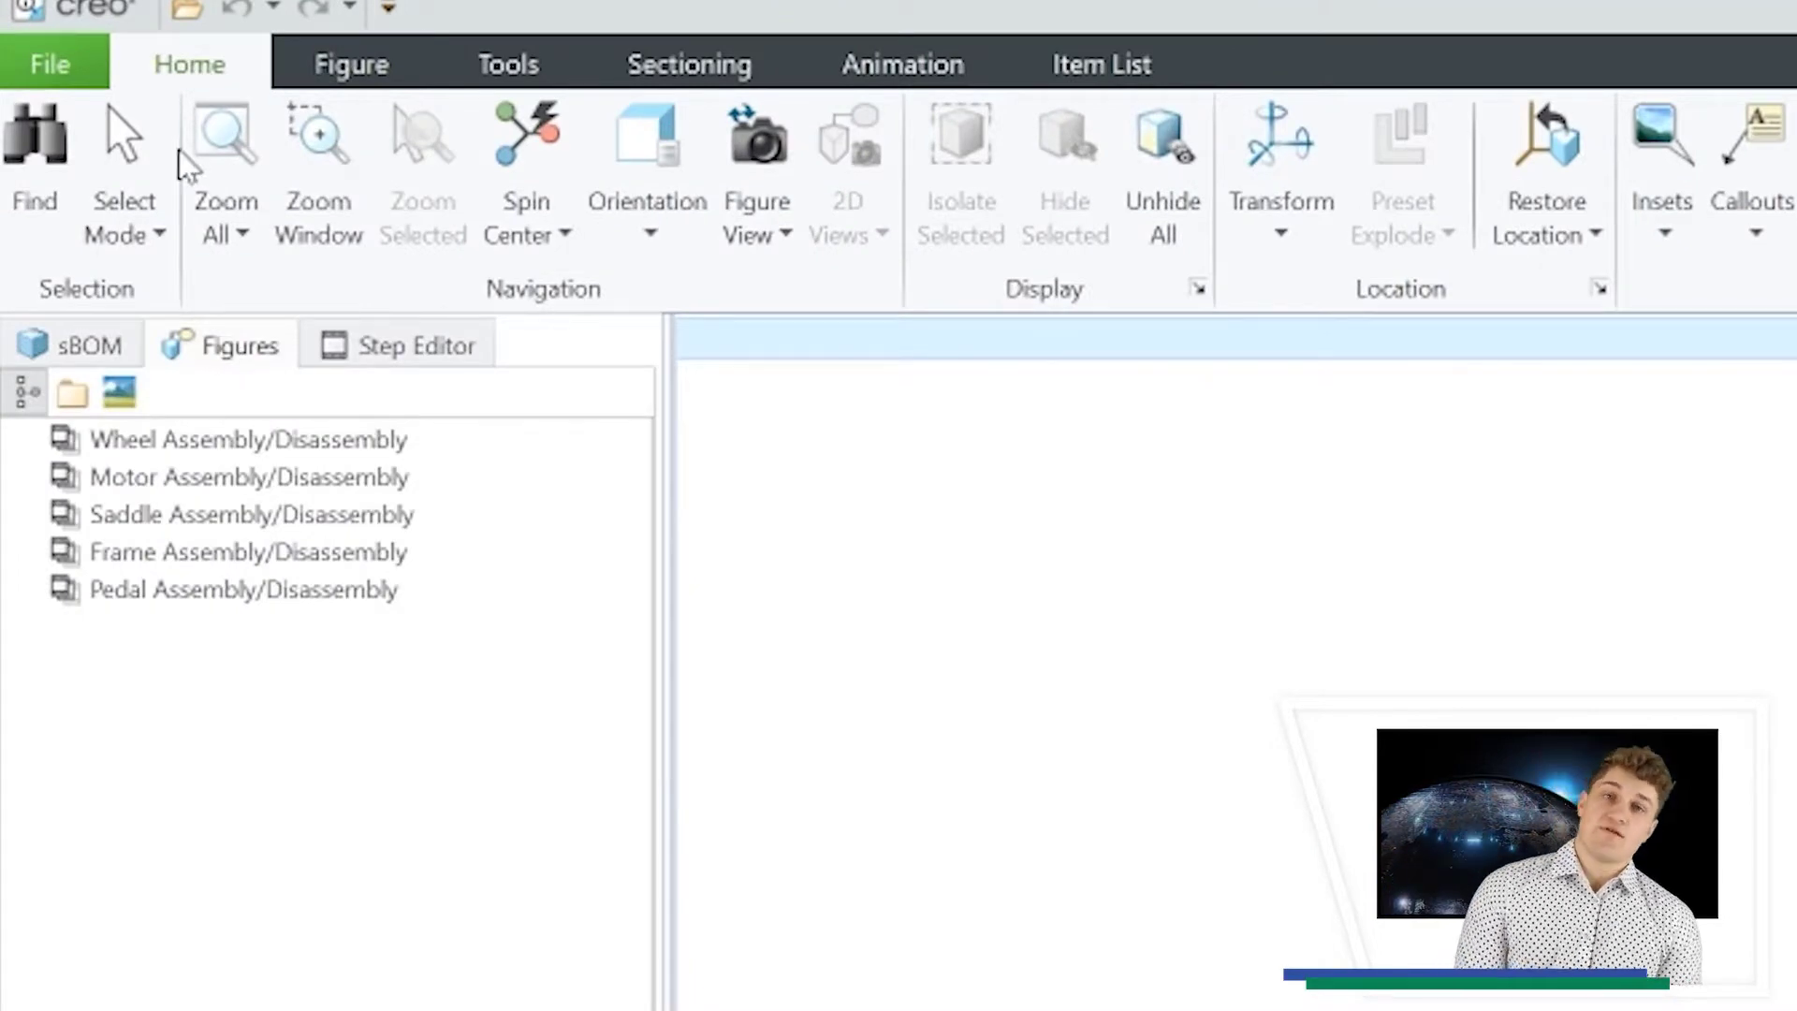
- Create Figure 1 from the bike assembly's Default view
click(332, 85)
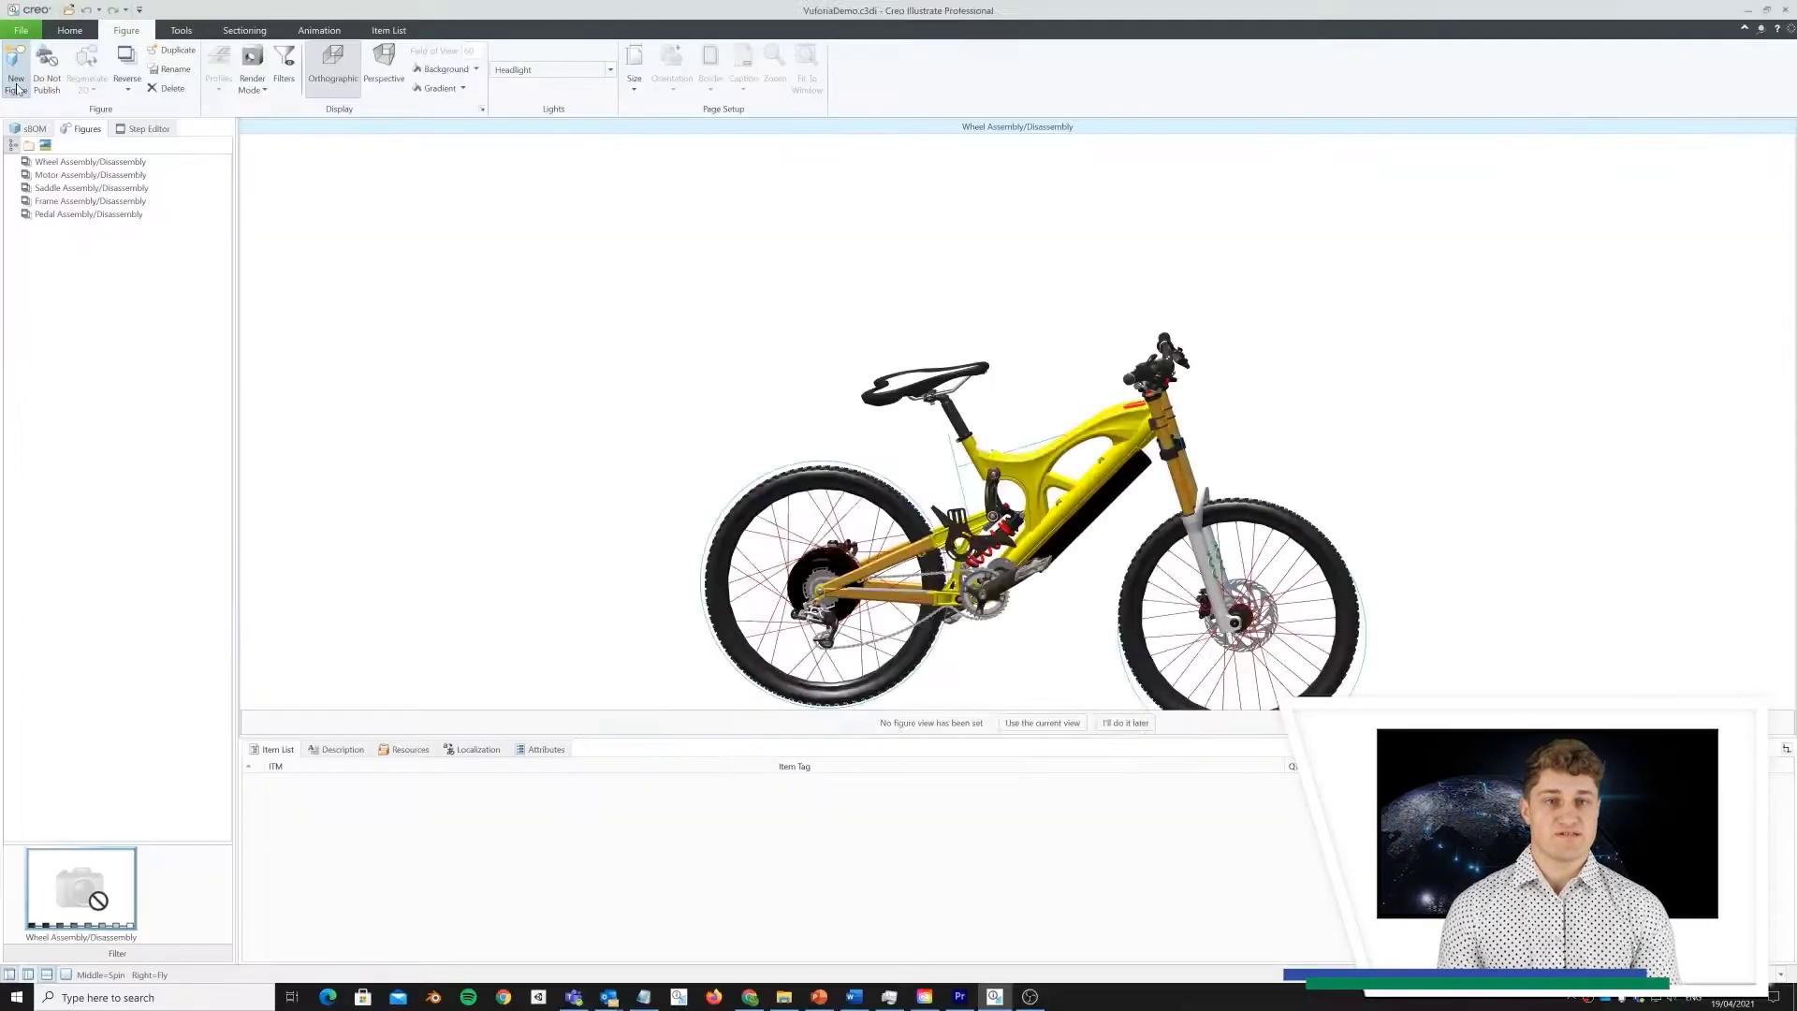
click(37, 220)
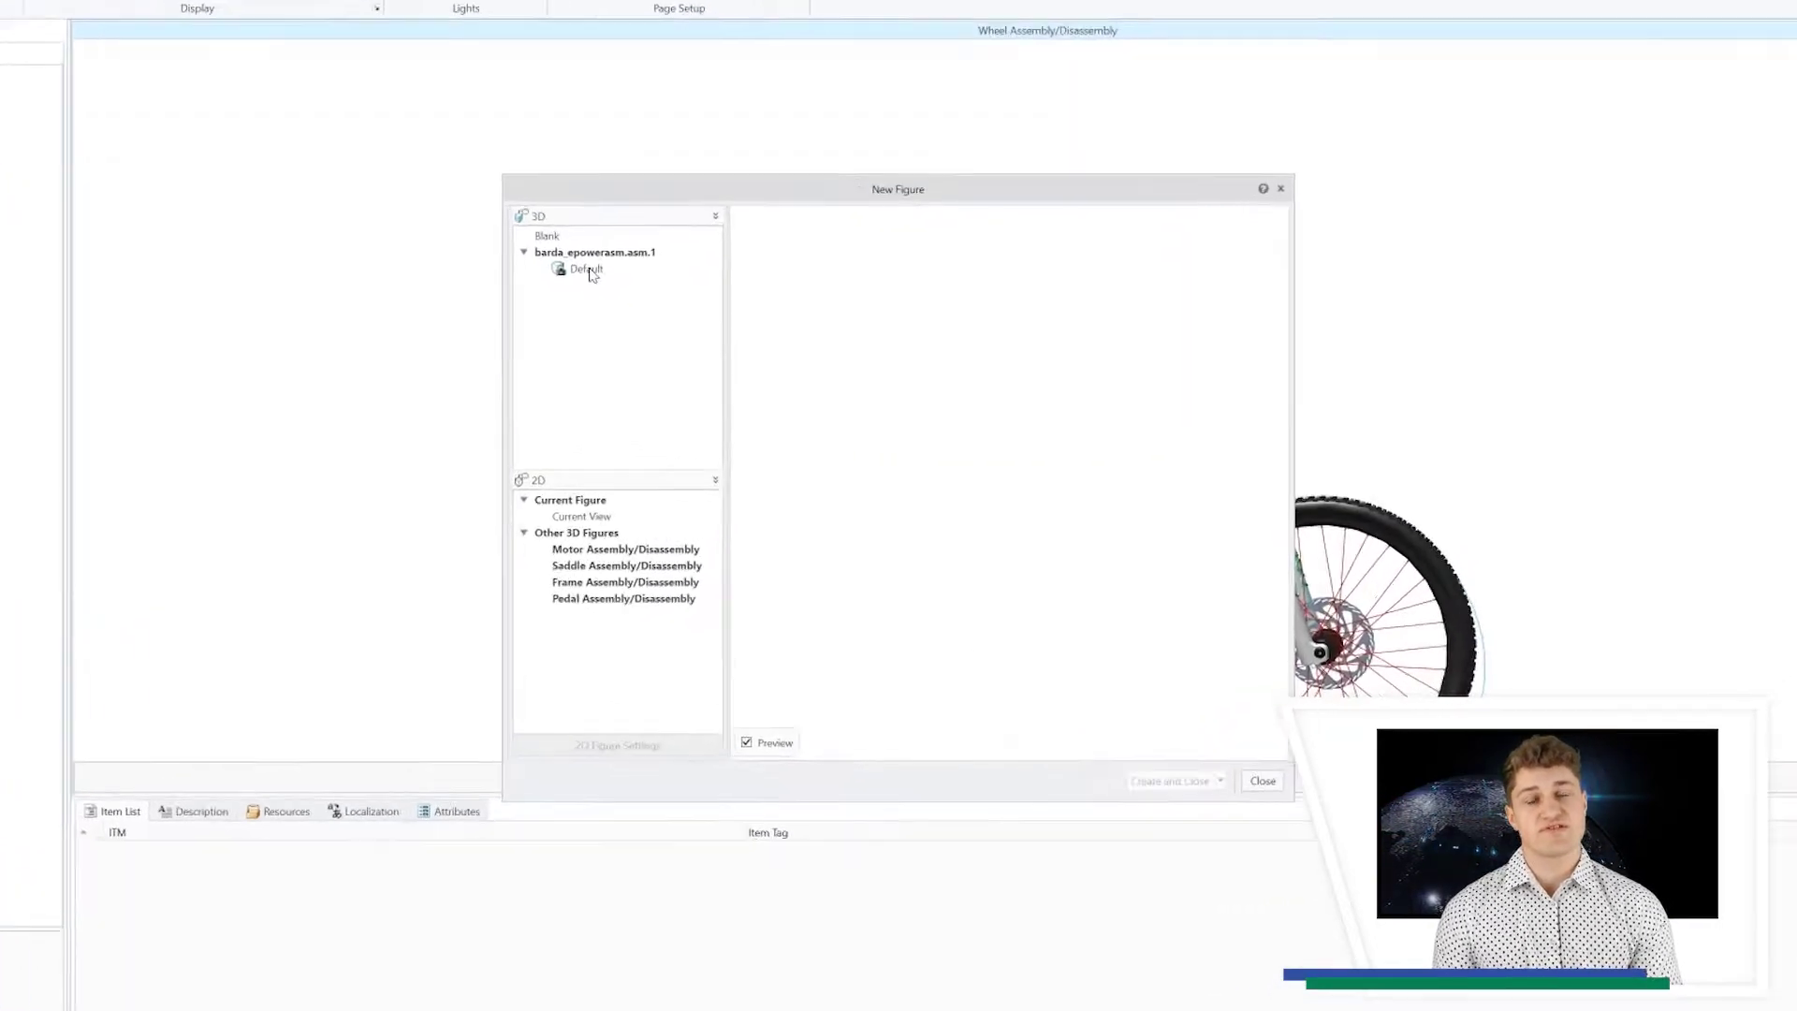
click(648, 316)
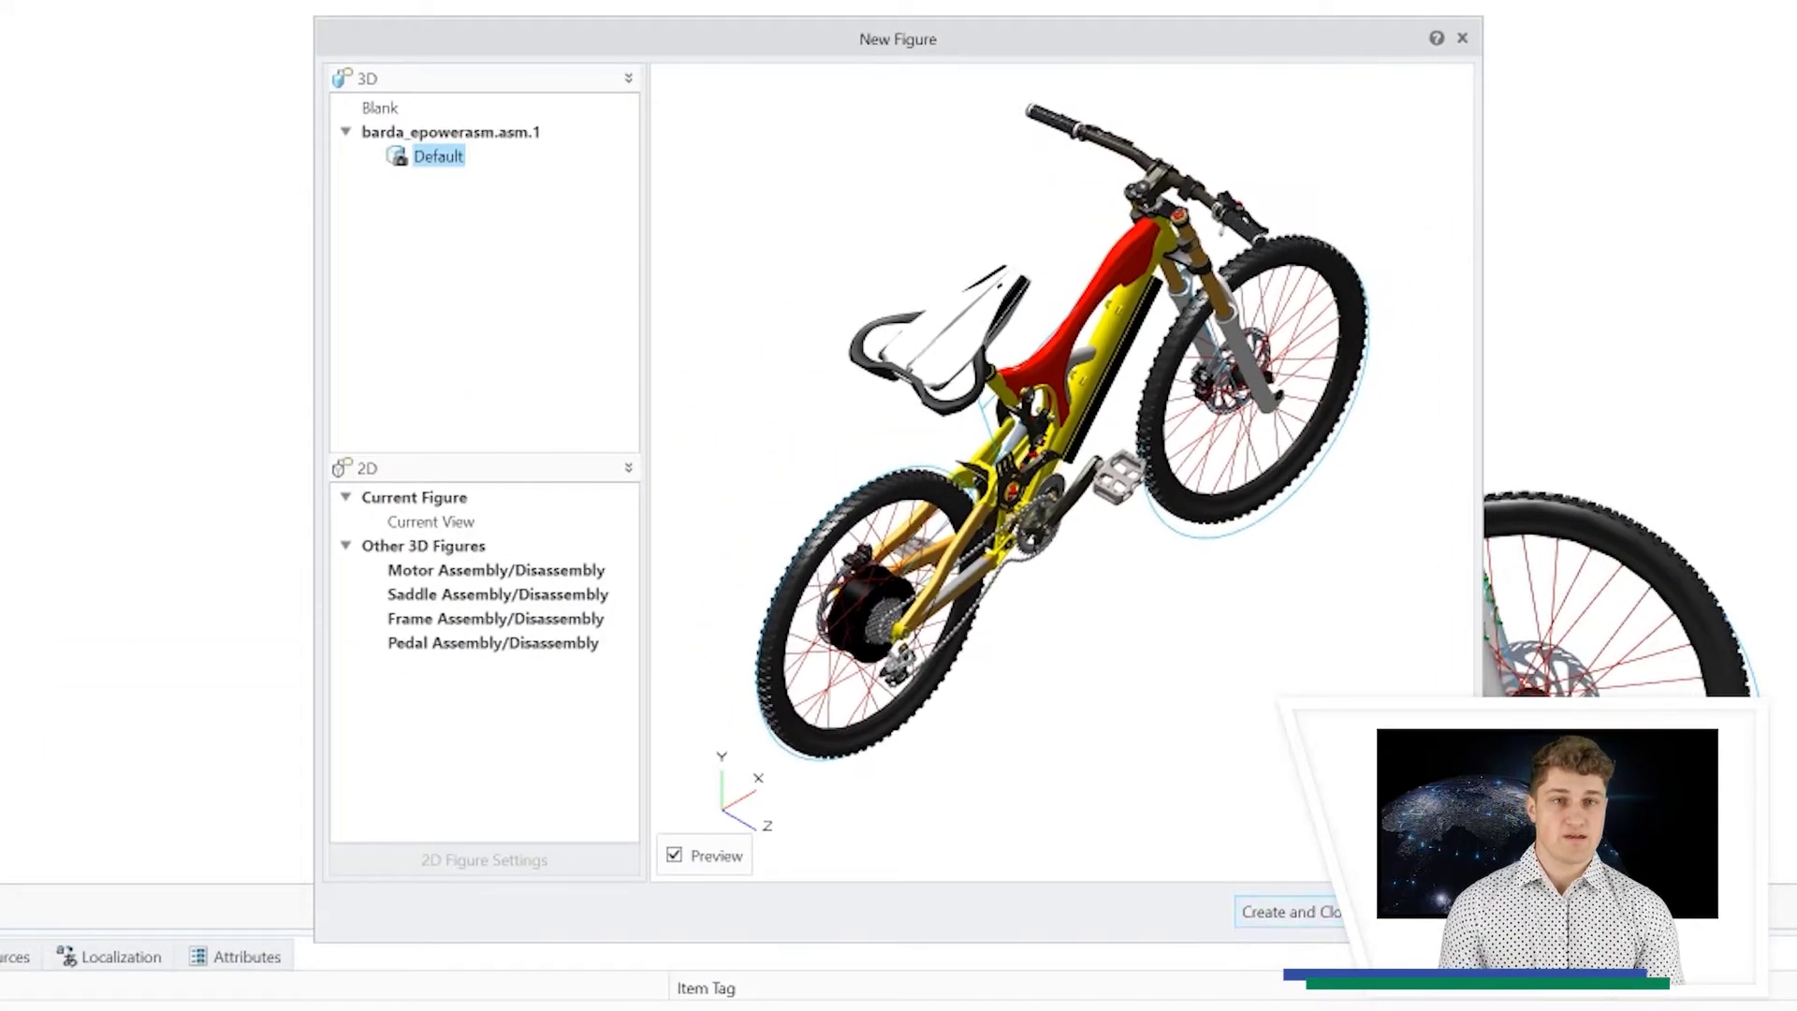
click(1269, 913)
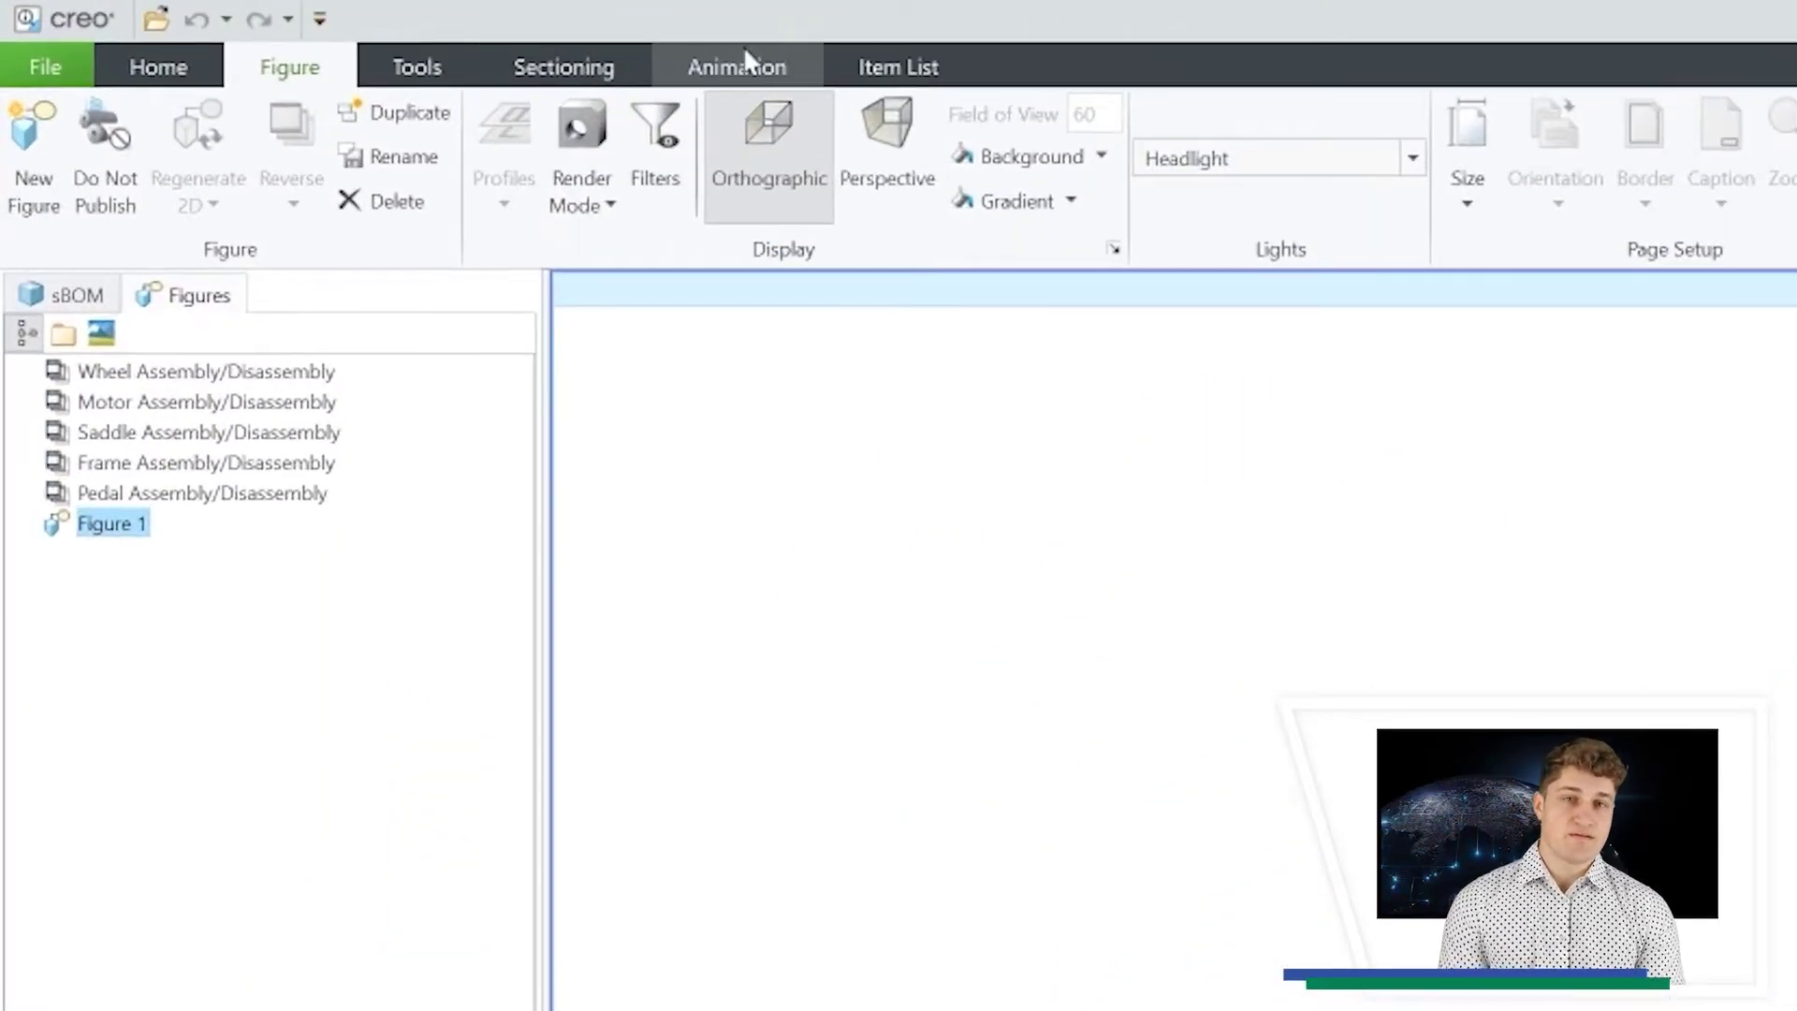
click(746, 58)
- Add a Step 1 animation sequence, move the handlebar part, and slide the lever 272mm away
click(49, 154)
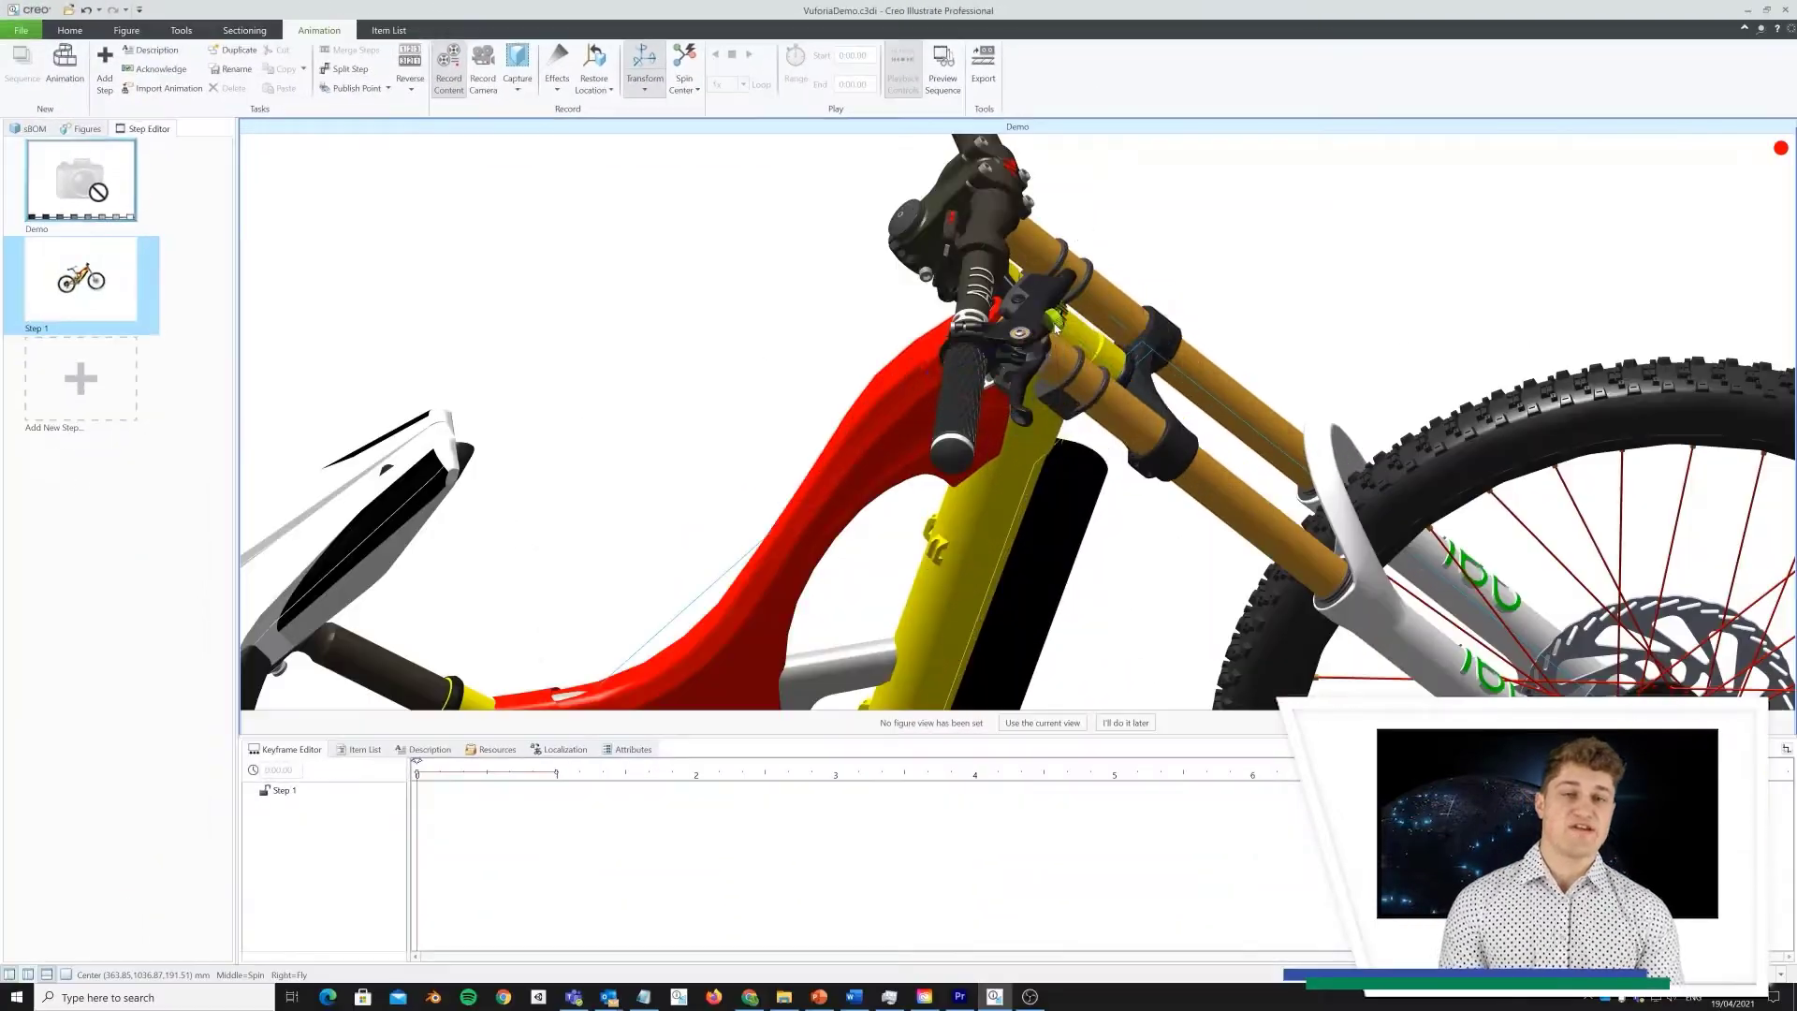
click(1135, 366)
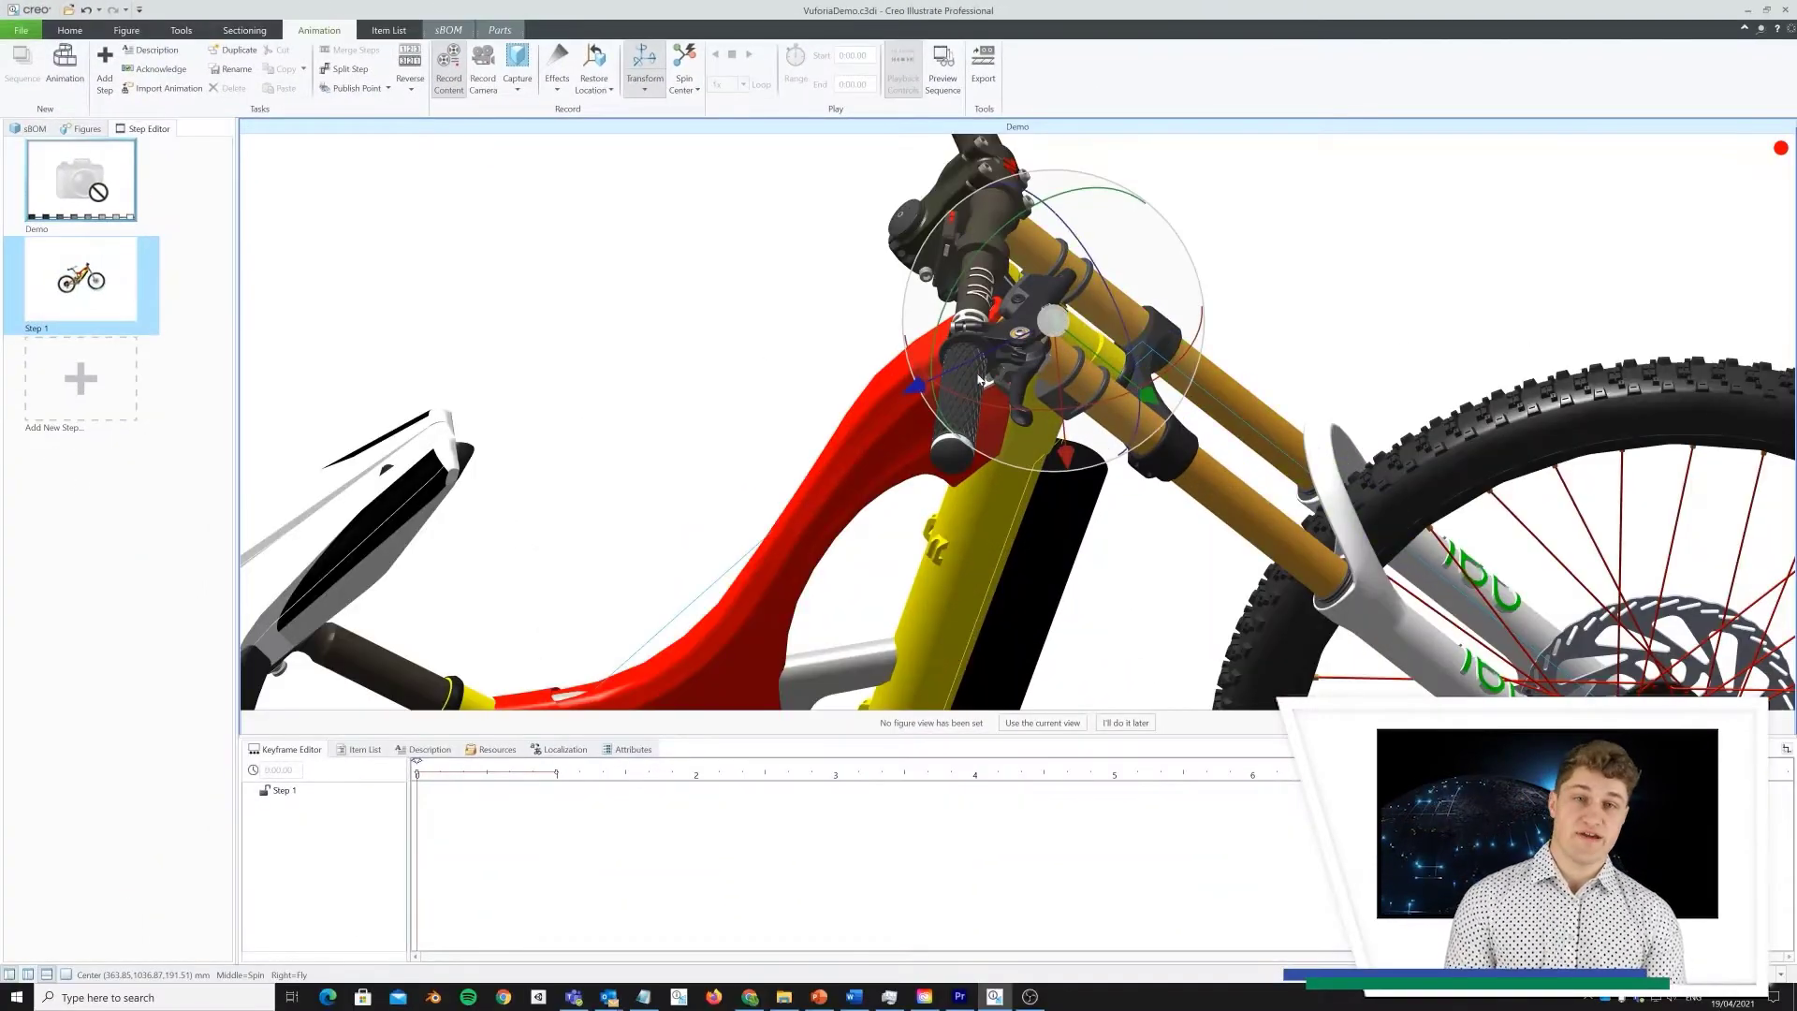
drag(981, 379, 1105, 300)
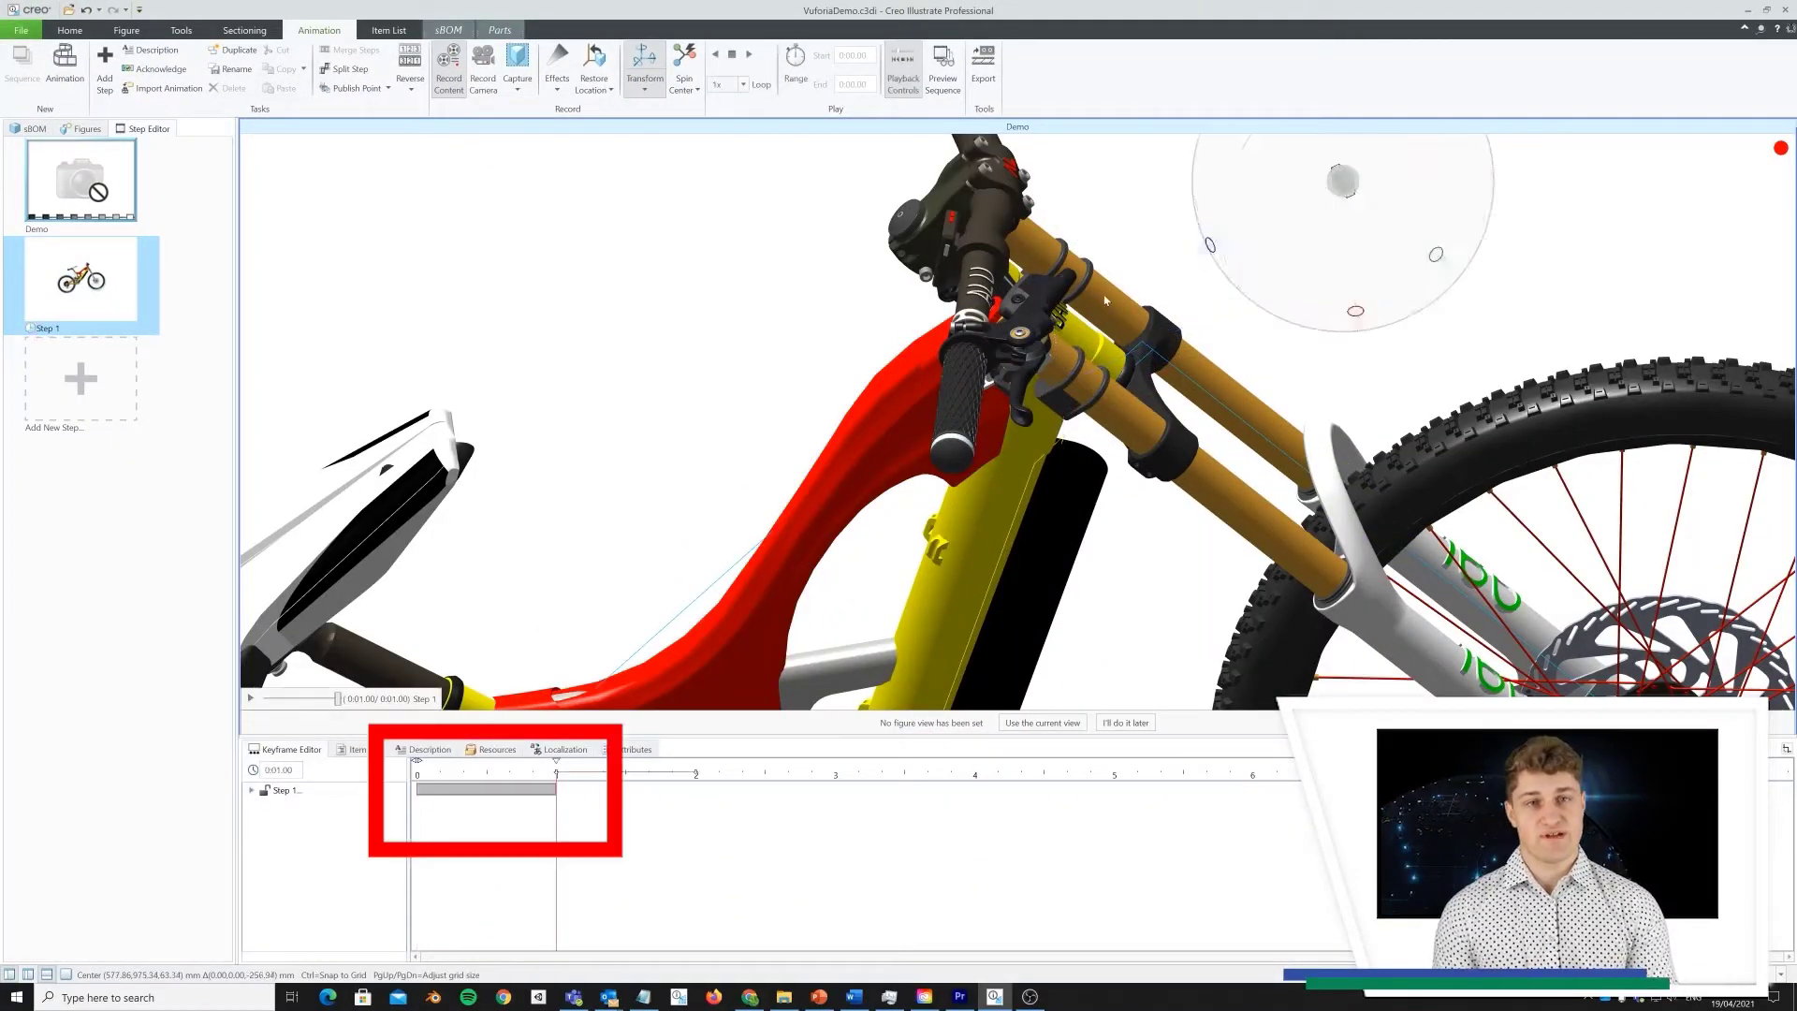
click(1041, 297)
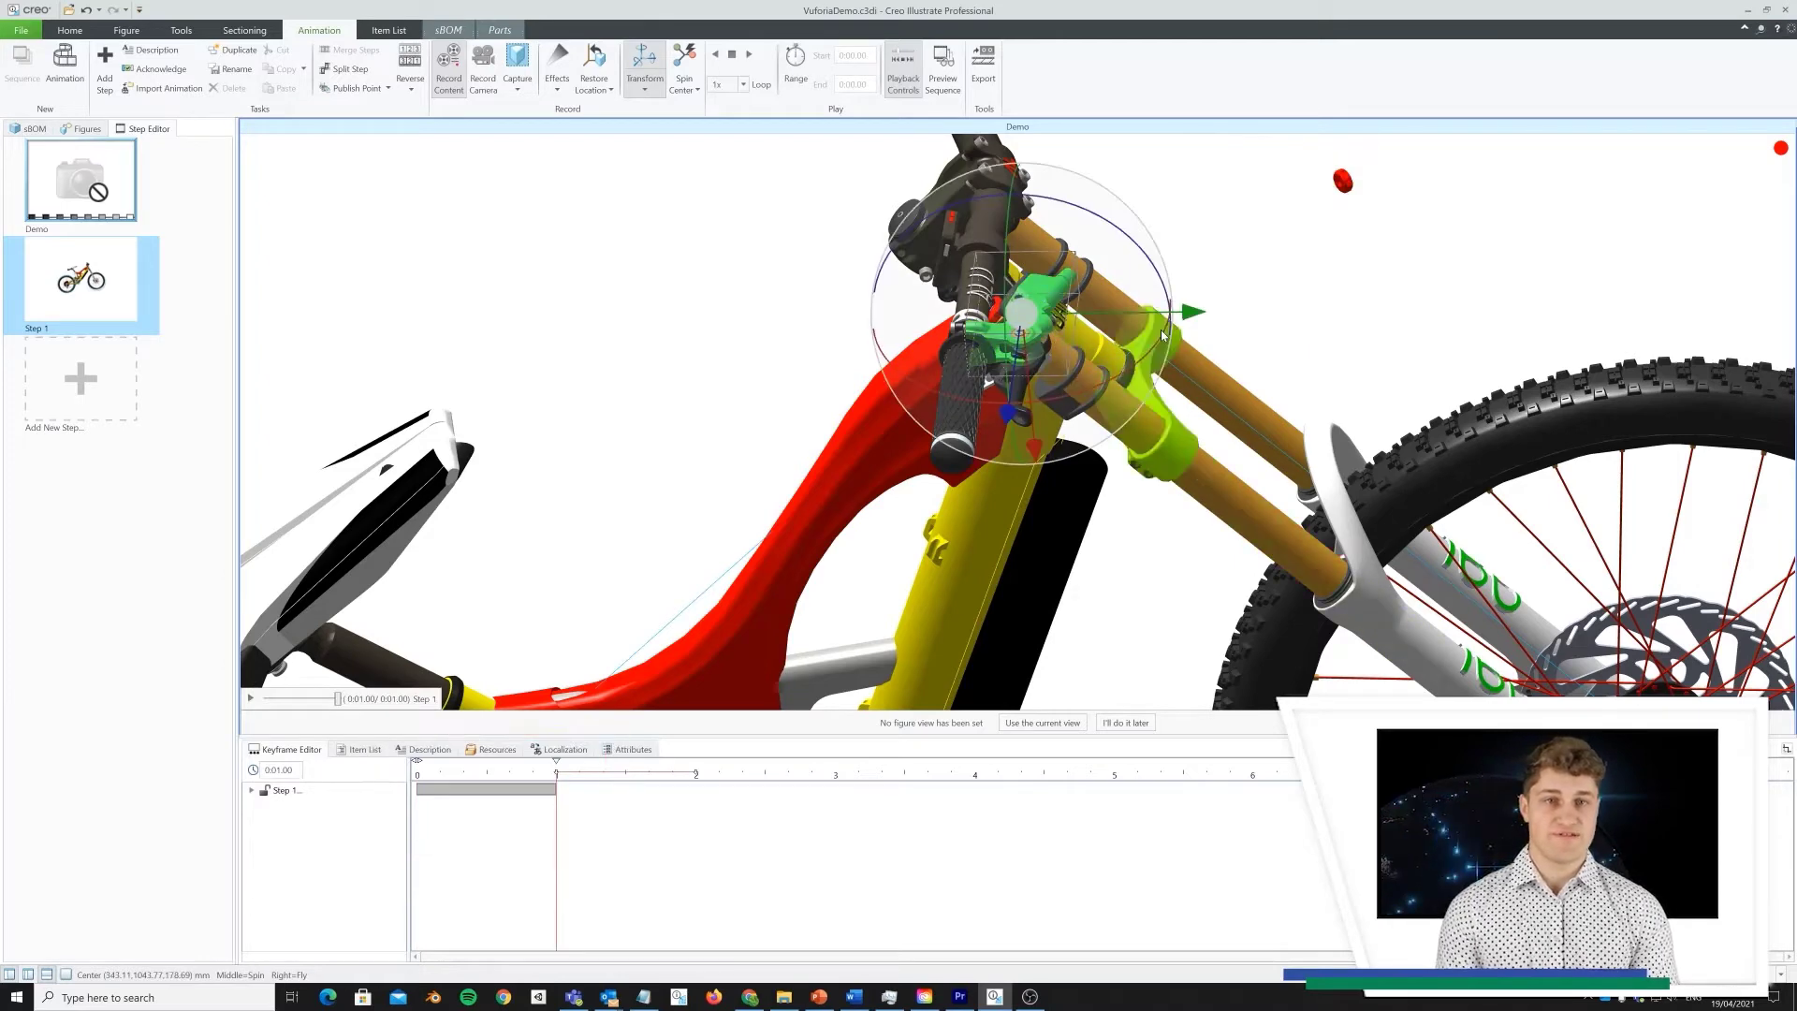
drag(1192, 309, 1570, 264)
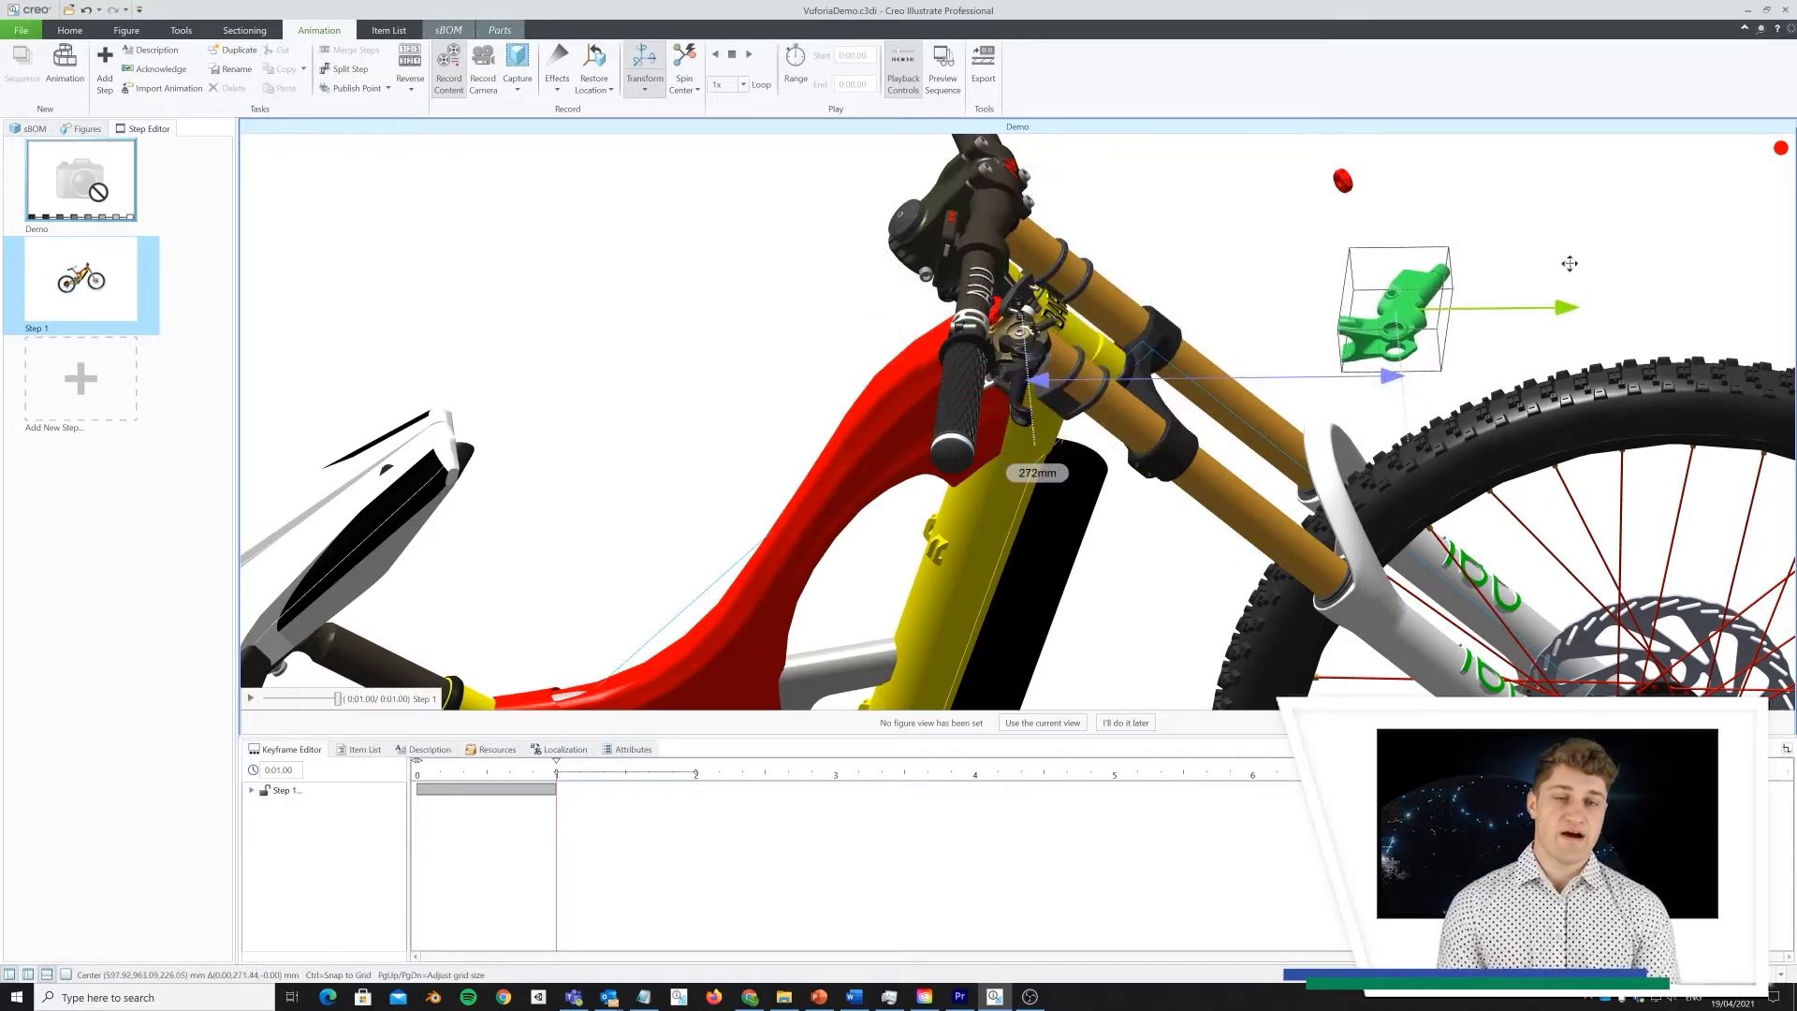
- Move the small part 169mm, rotate the handlebar clamp, play Step 1, and launch Vuforia Studio
click(1037, 325)
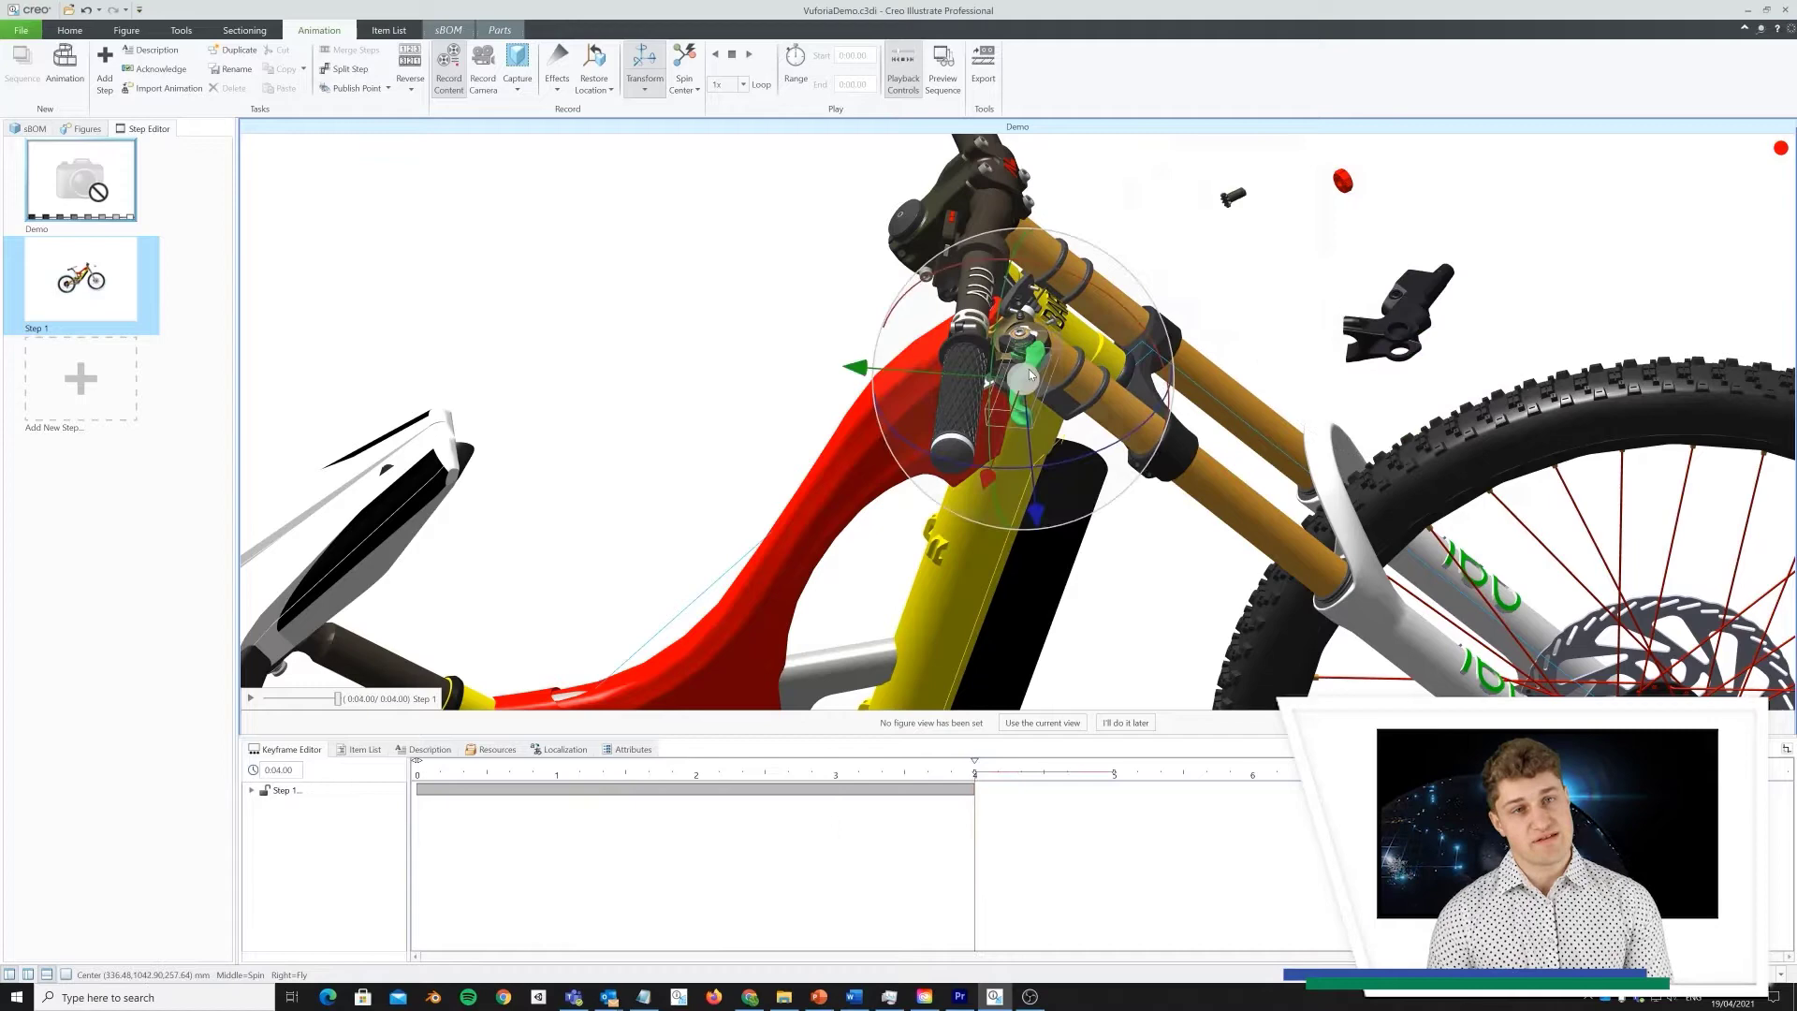
drag(1184, 329, 1415, 318)
click(1020, 341)
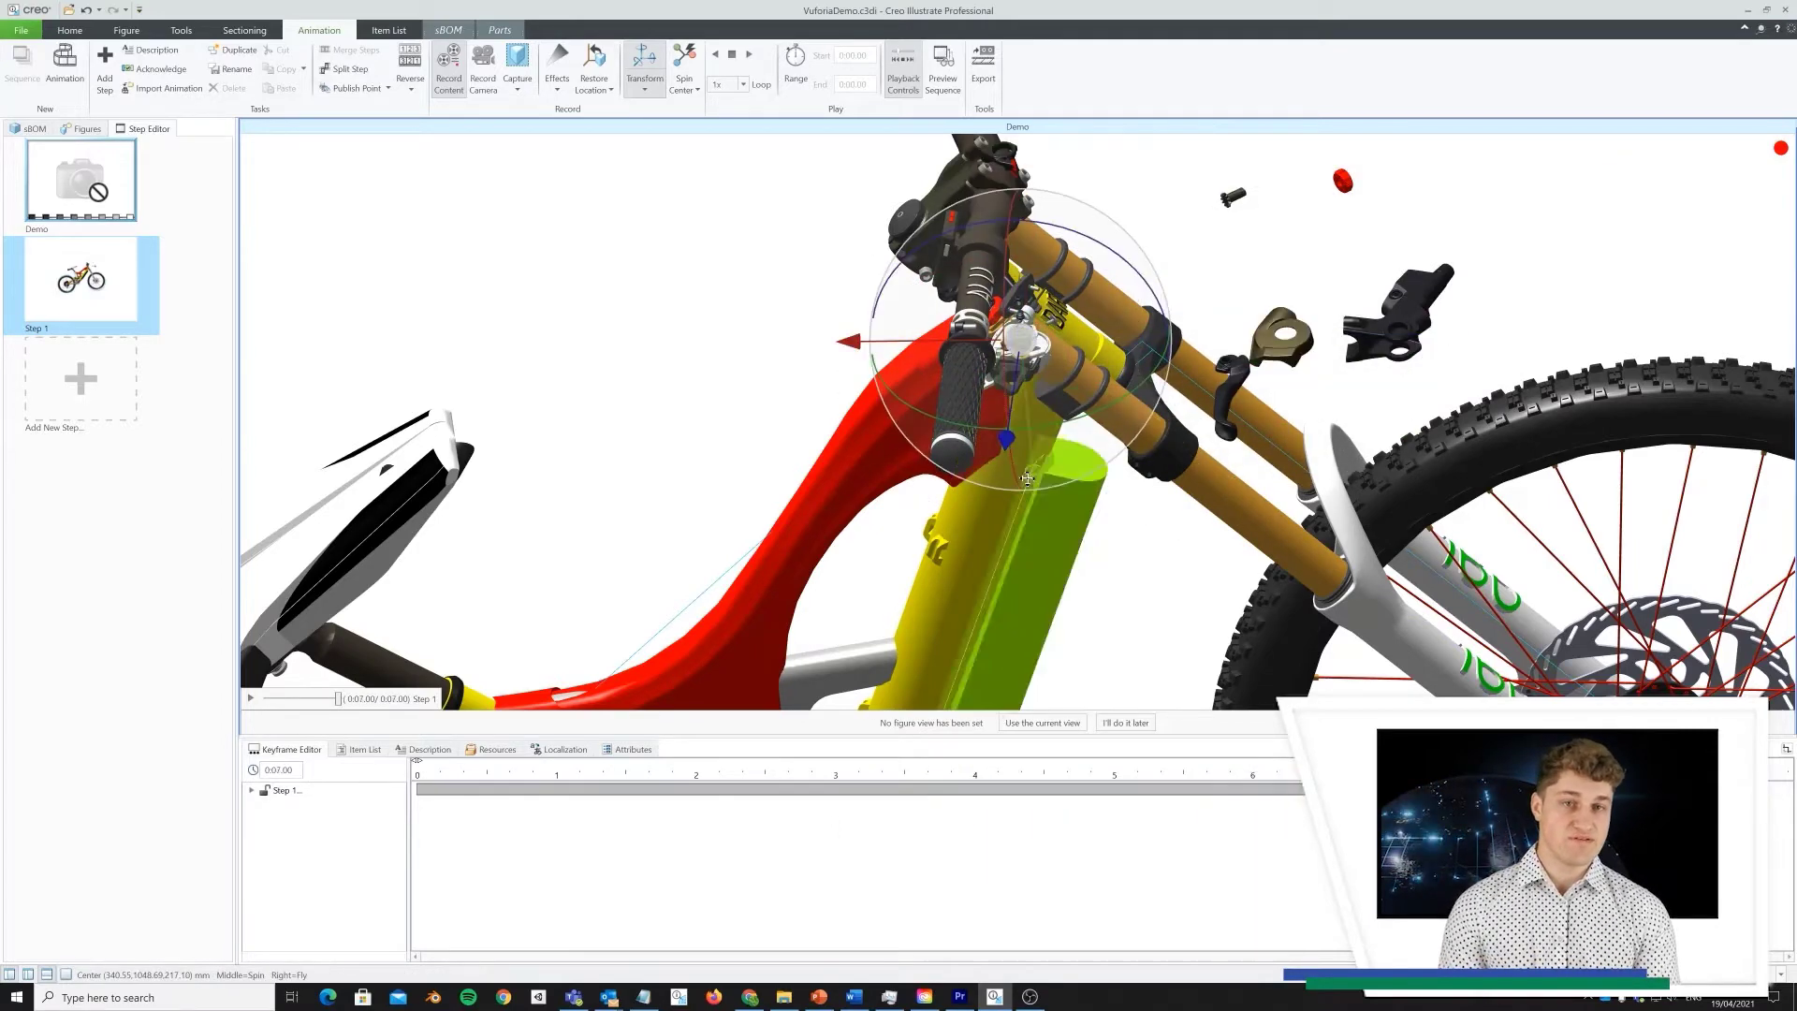
drag(1029, 471, 1086, 441)
key(space)
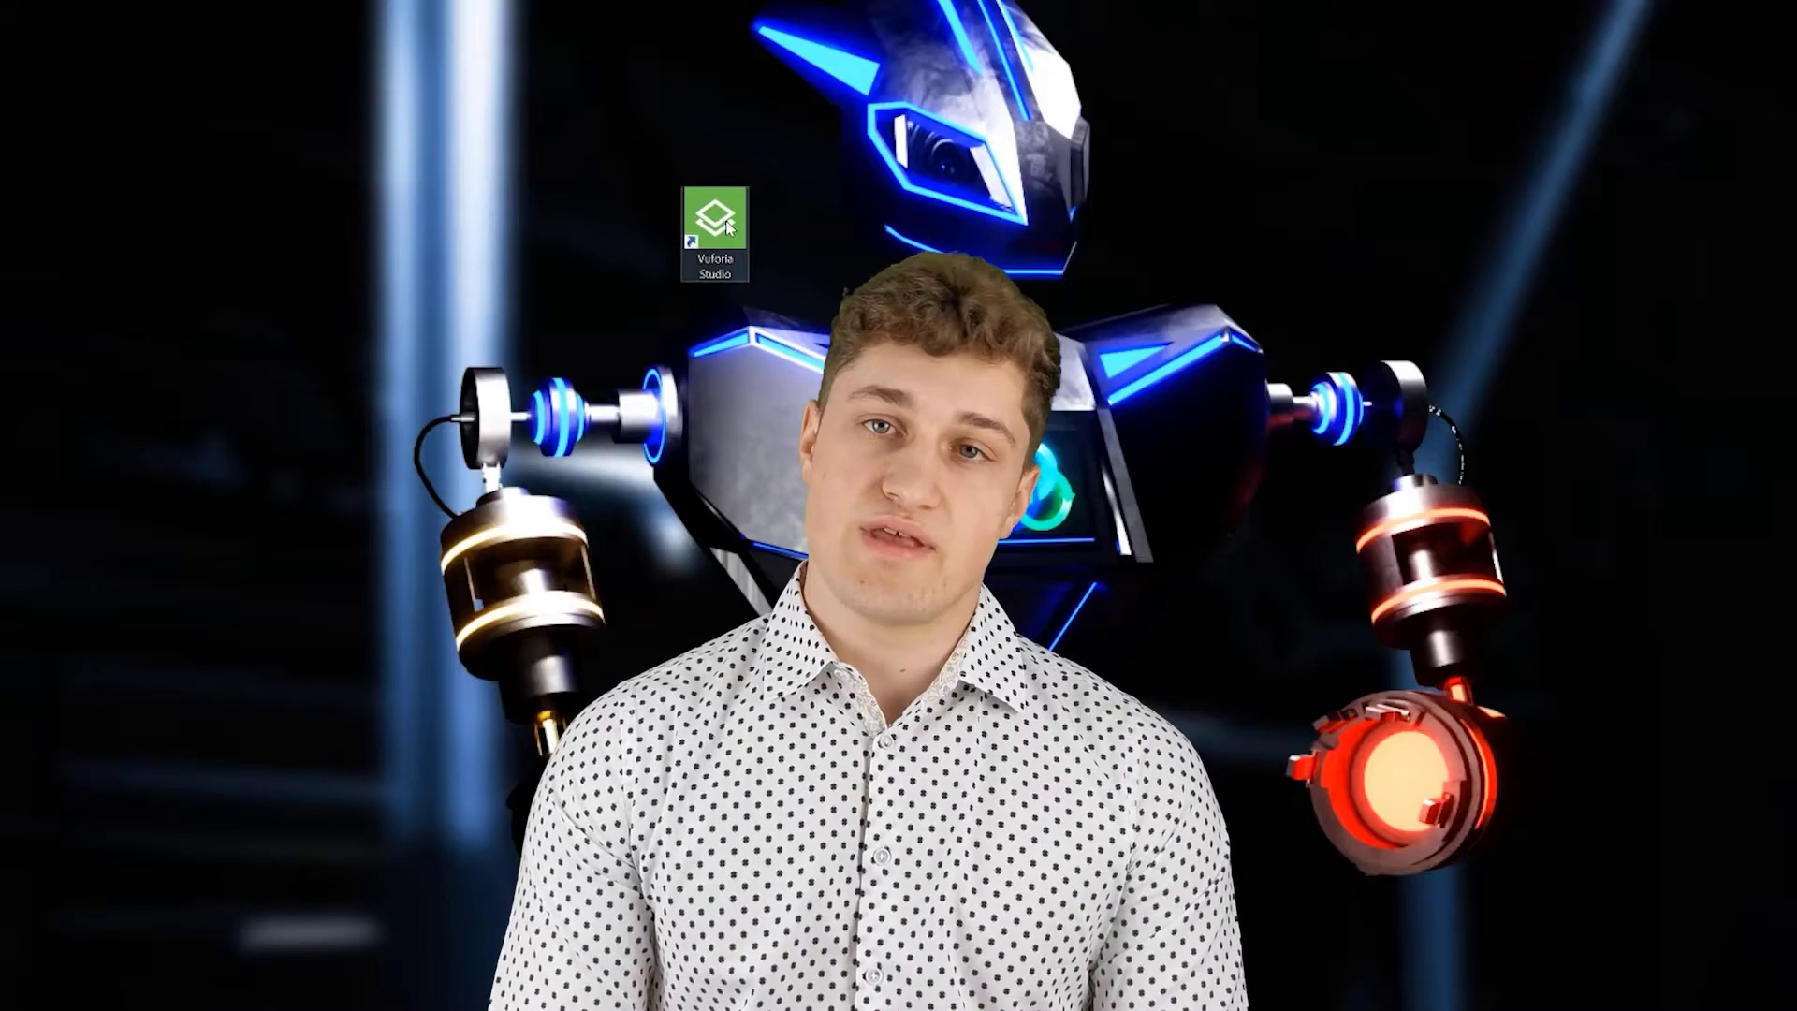
double_click(715, 229)
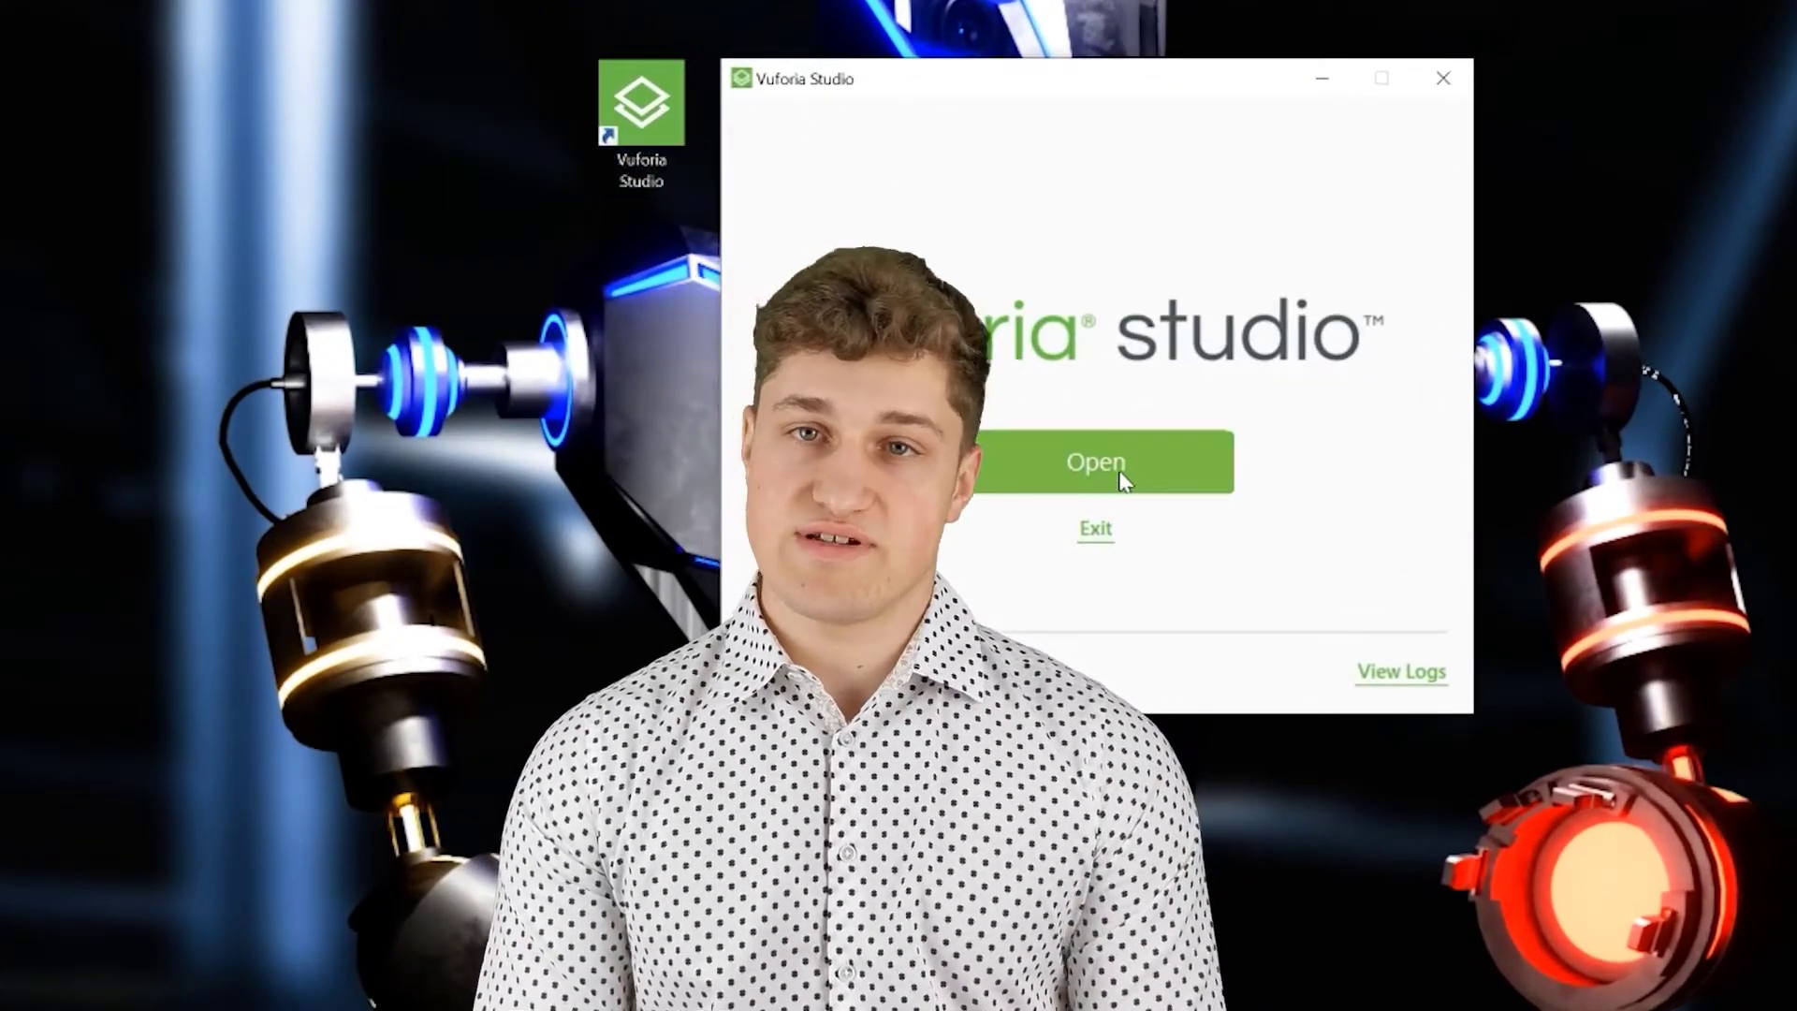
- Start Vuforia Studio and open the Barda eBike project from My Projects
click(1122, 477)
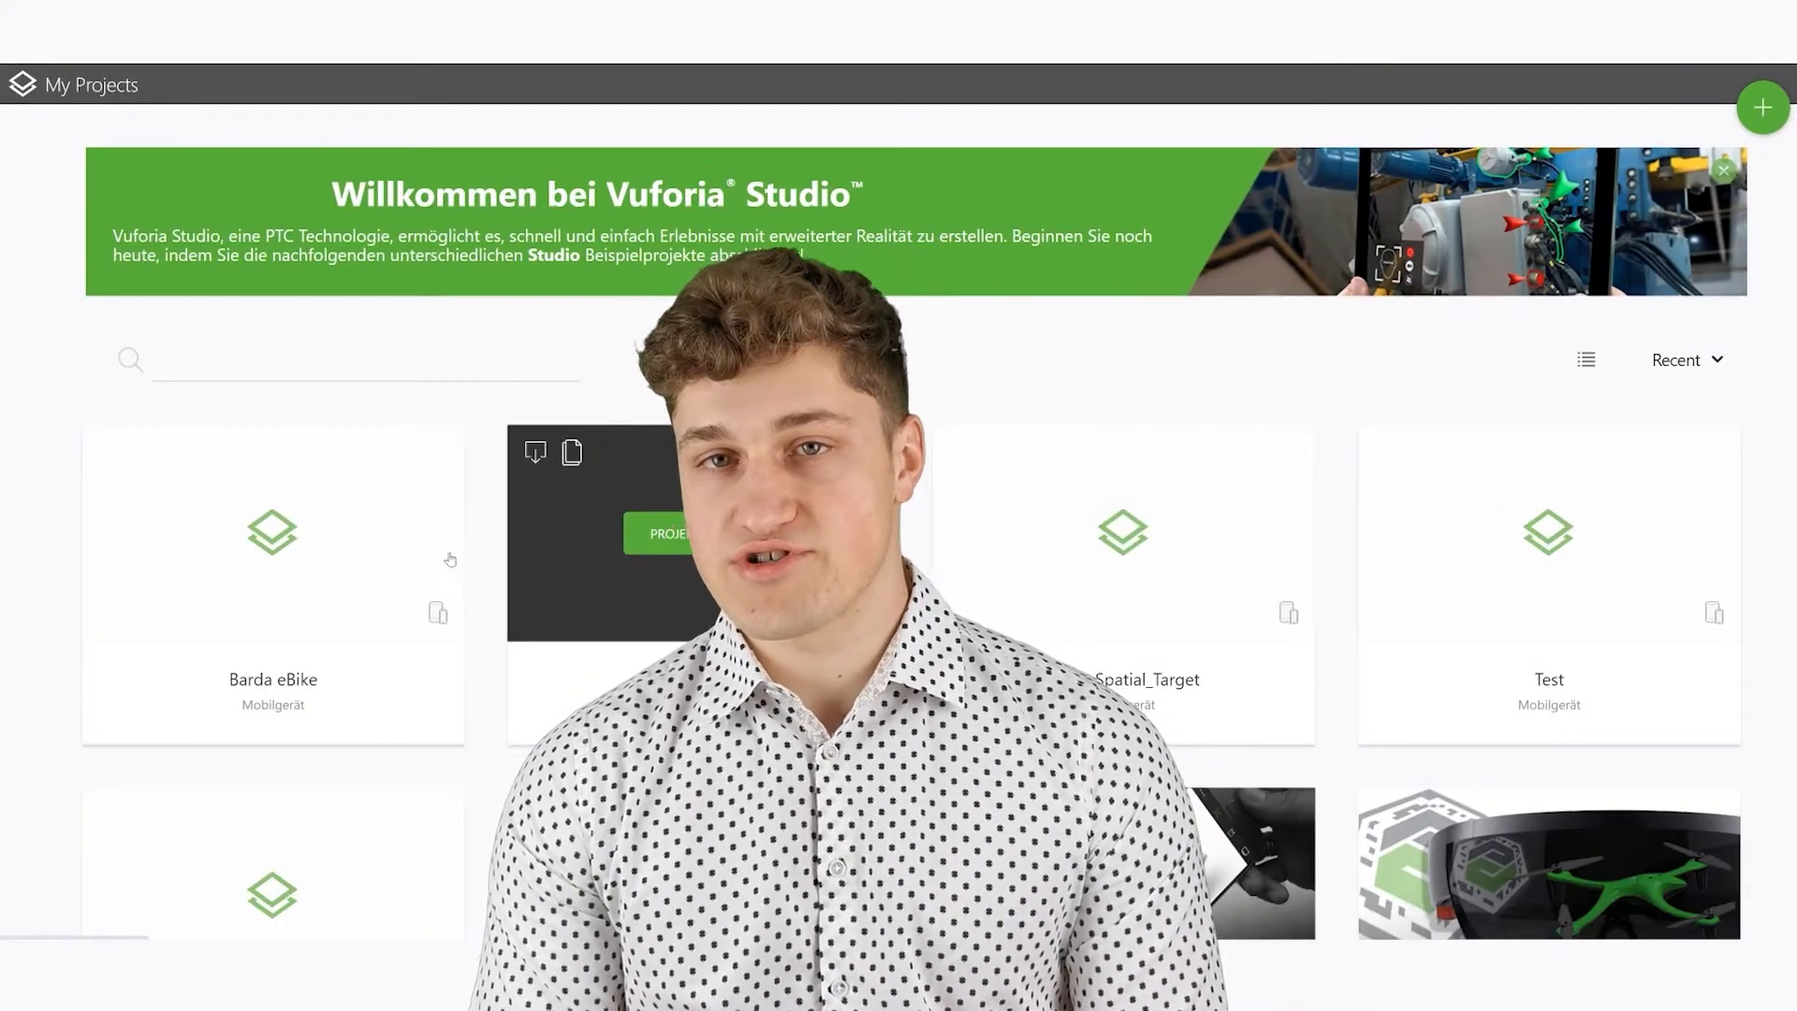
mouse_move(305, 574)
click(289, 530)
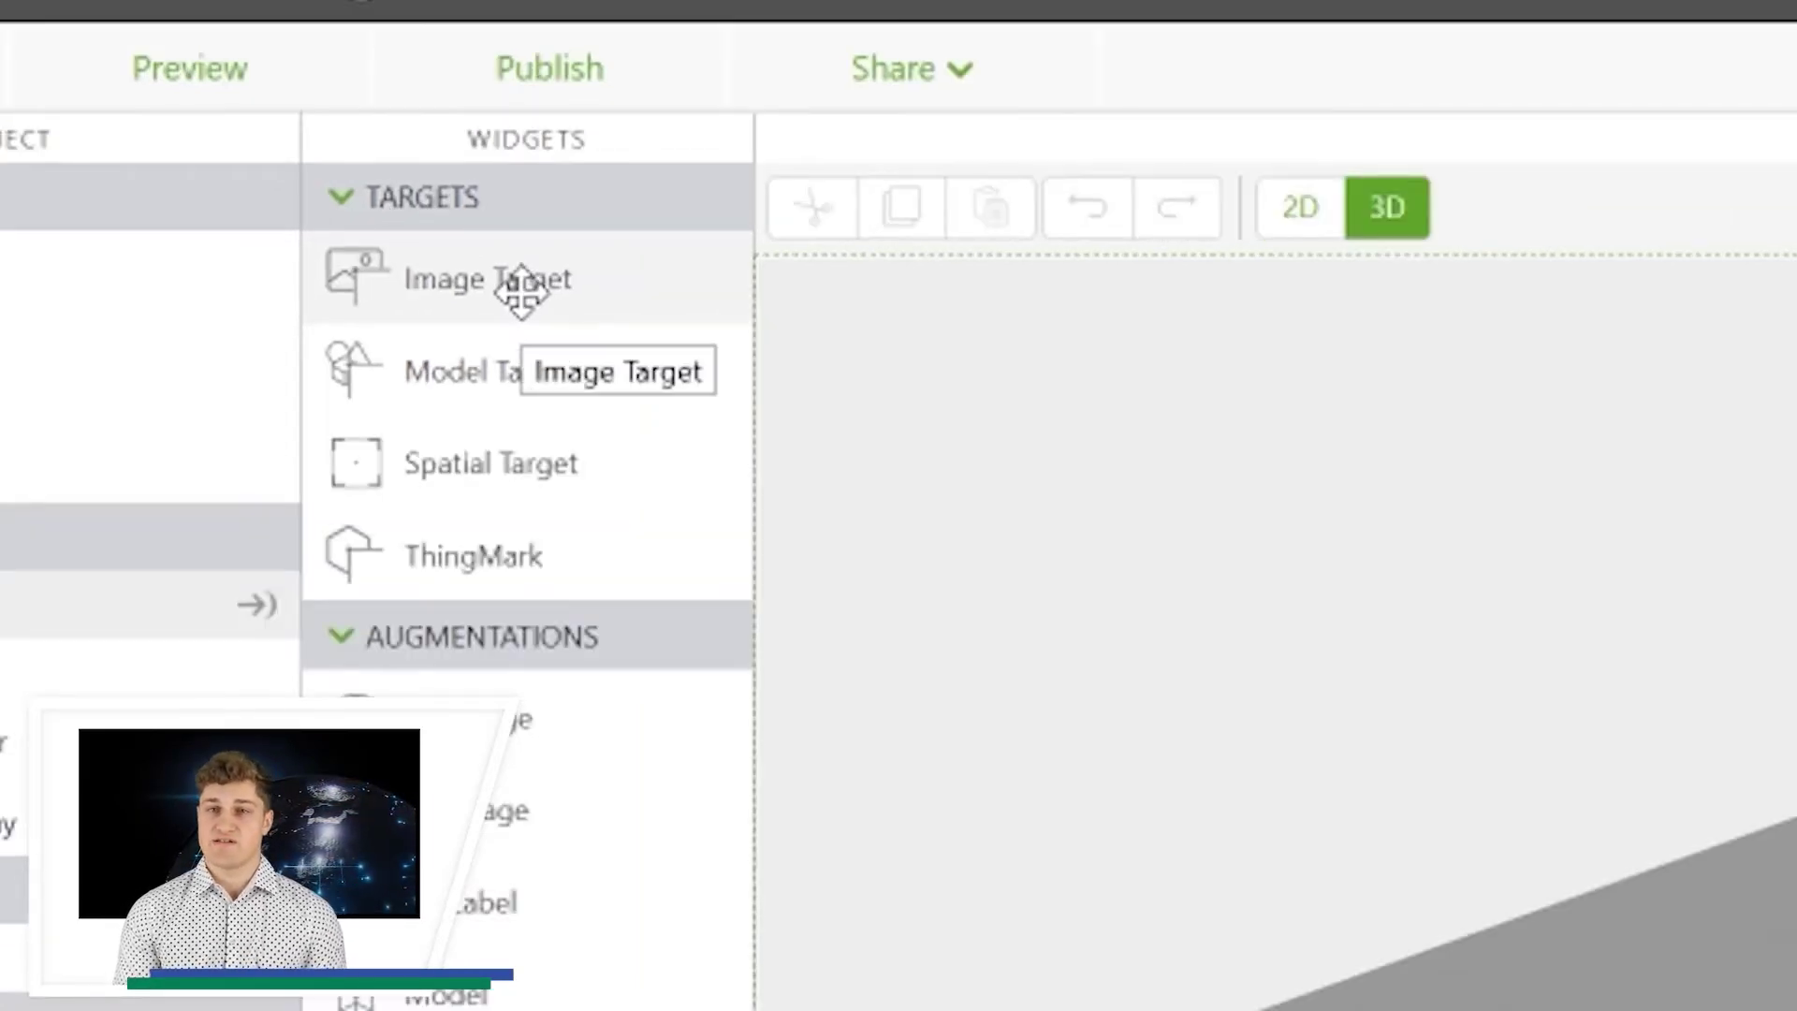
- Add a Spatial Target at the scene centre and a Model widget to the 3D canvas
drag(501, 461, 1796, 1010)
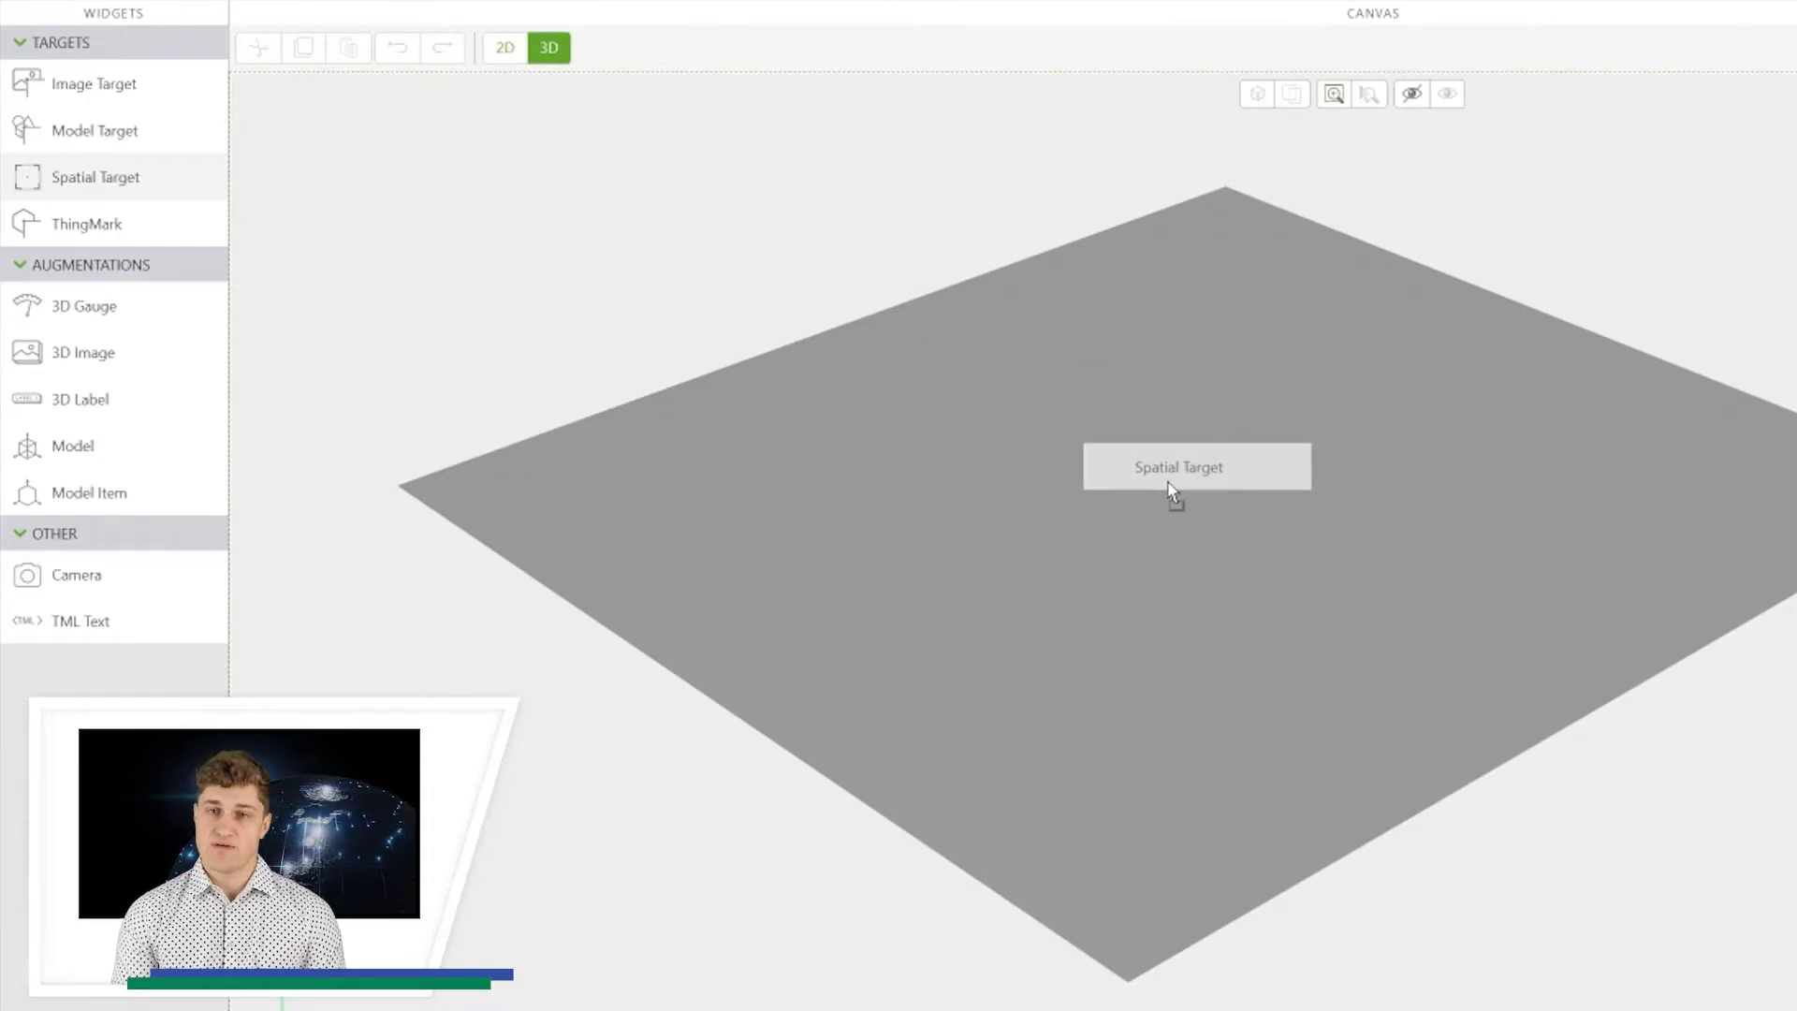
drag(1170, 491, 1172, 494)
drag(93, 445, 1593, 559)
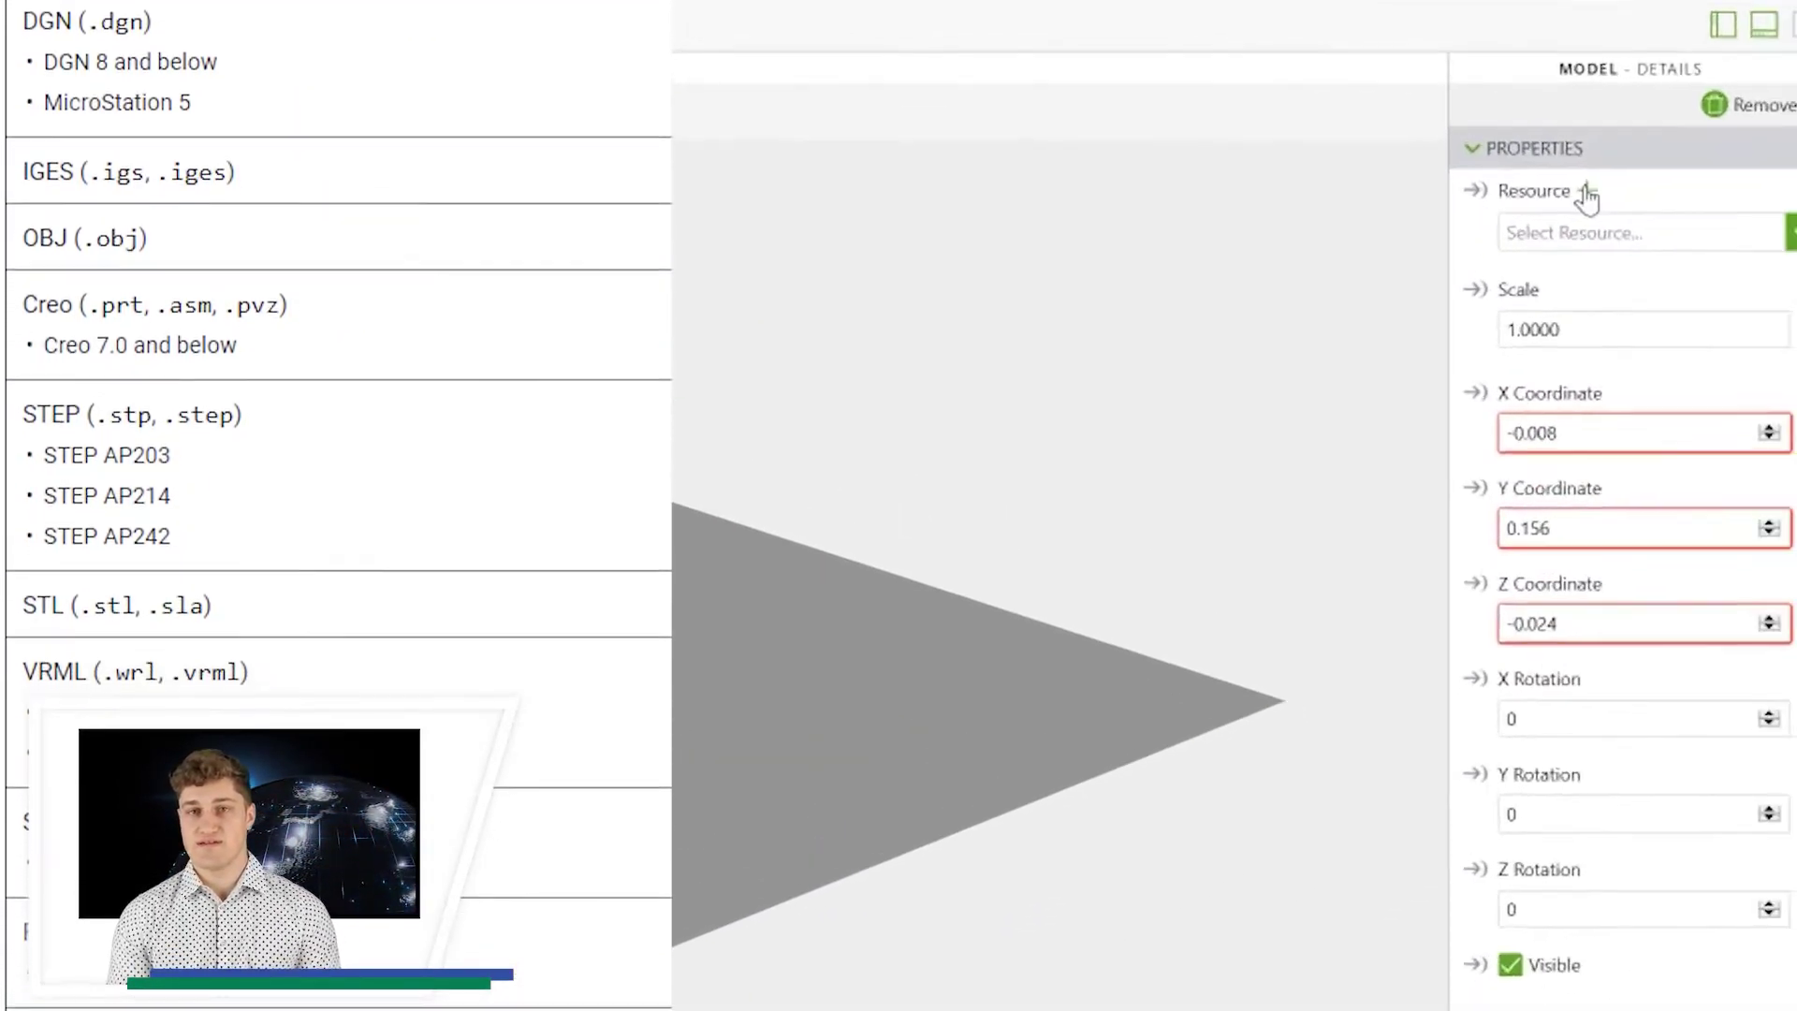
- Upload BardaEbikeAnimations.pvz from the Bike folder as a resource and view the bike from the side
click(1585, 192)
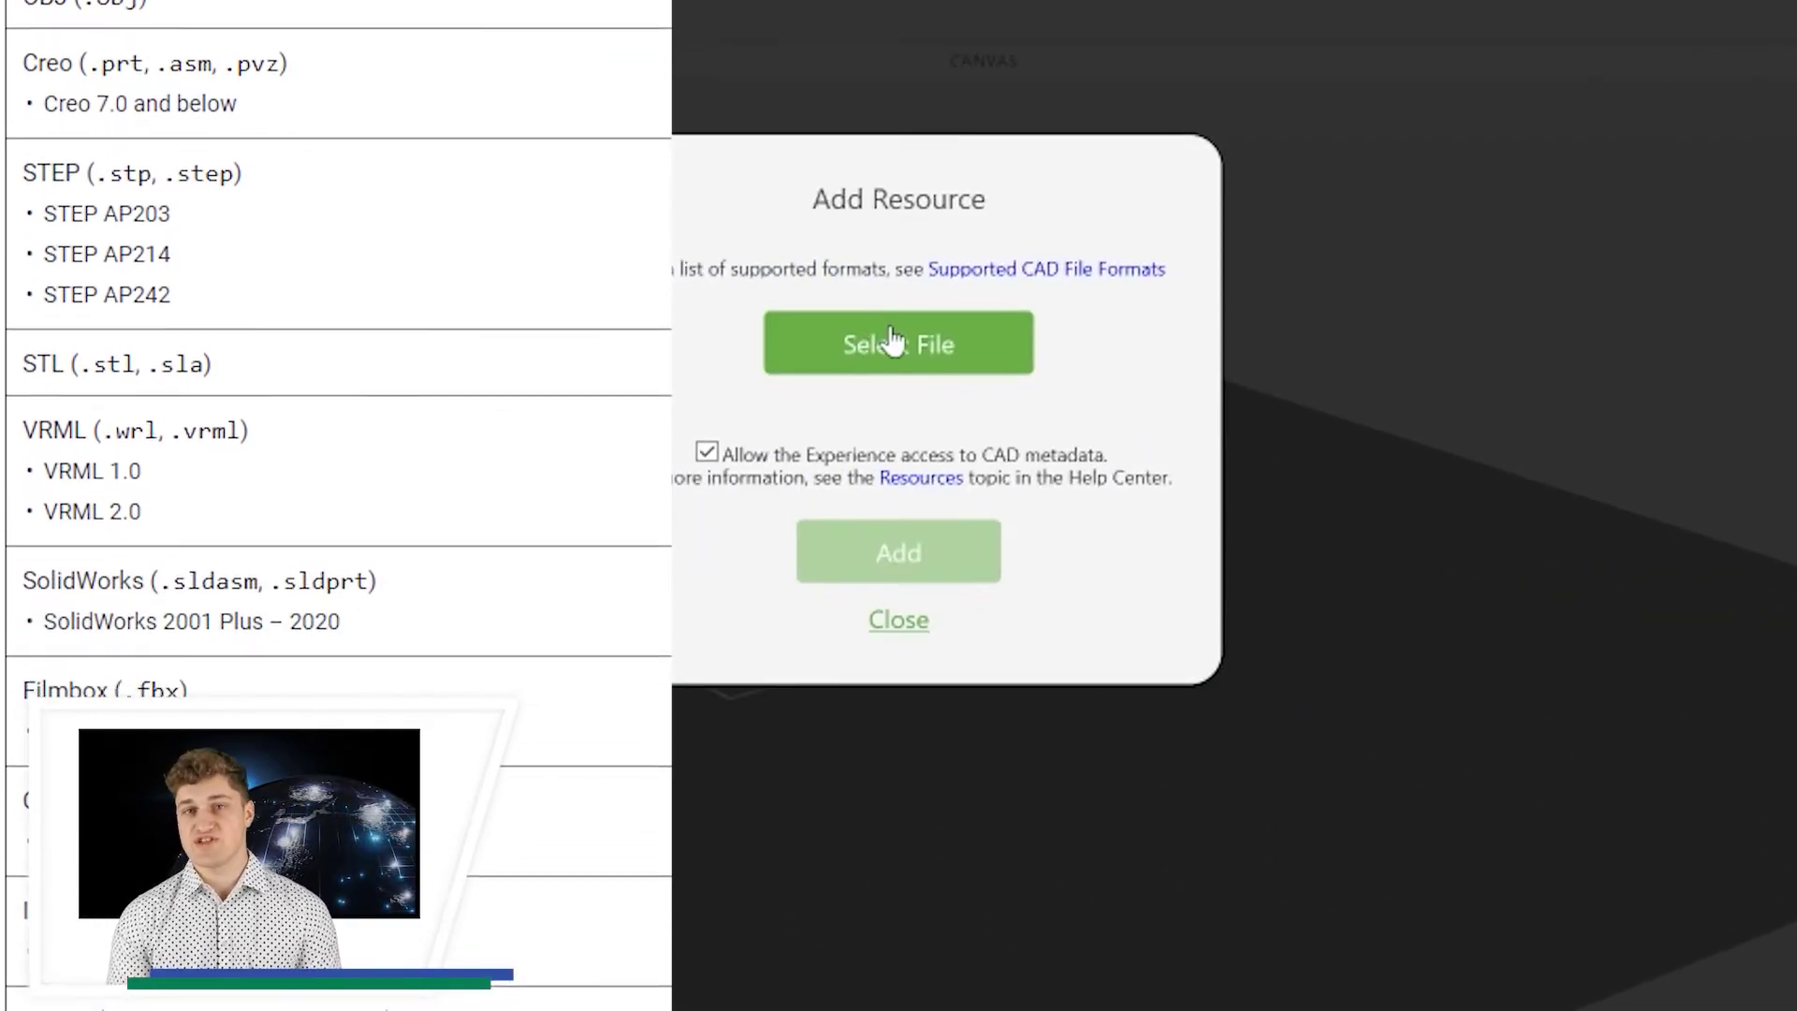
click(894, 342)
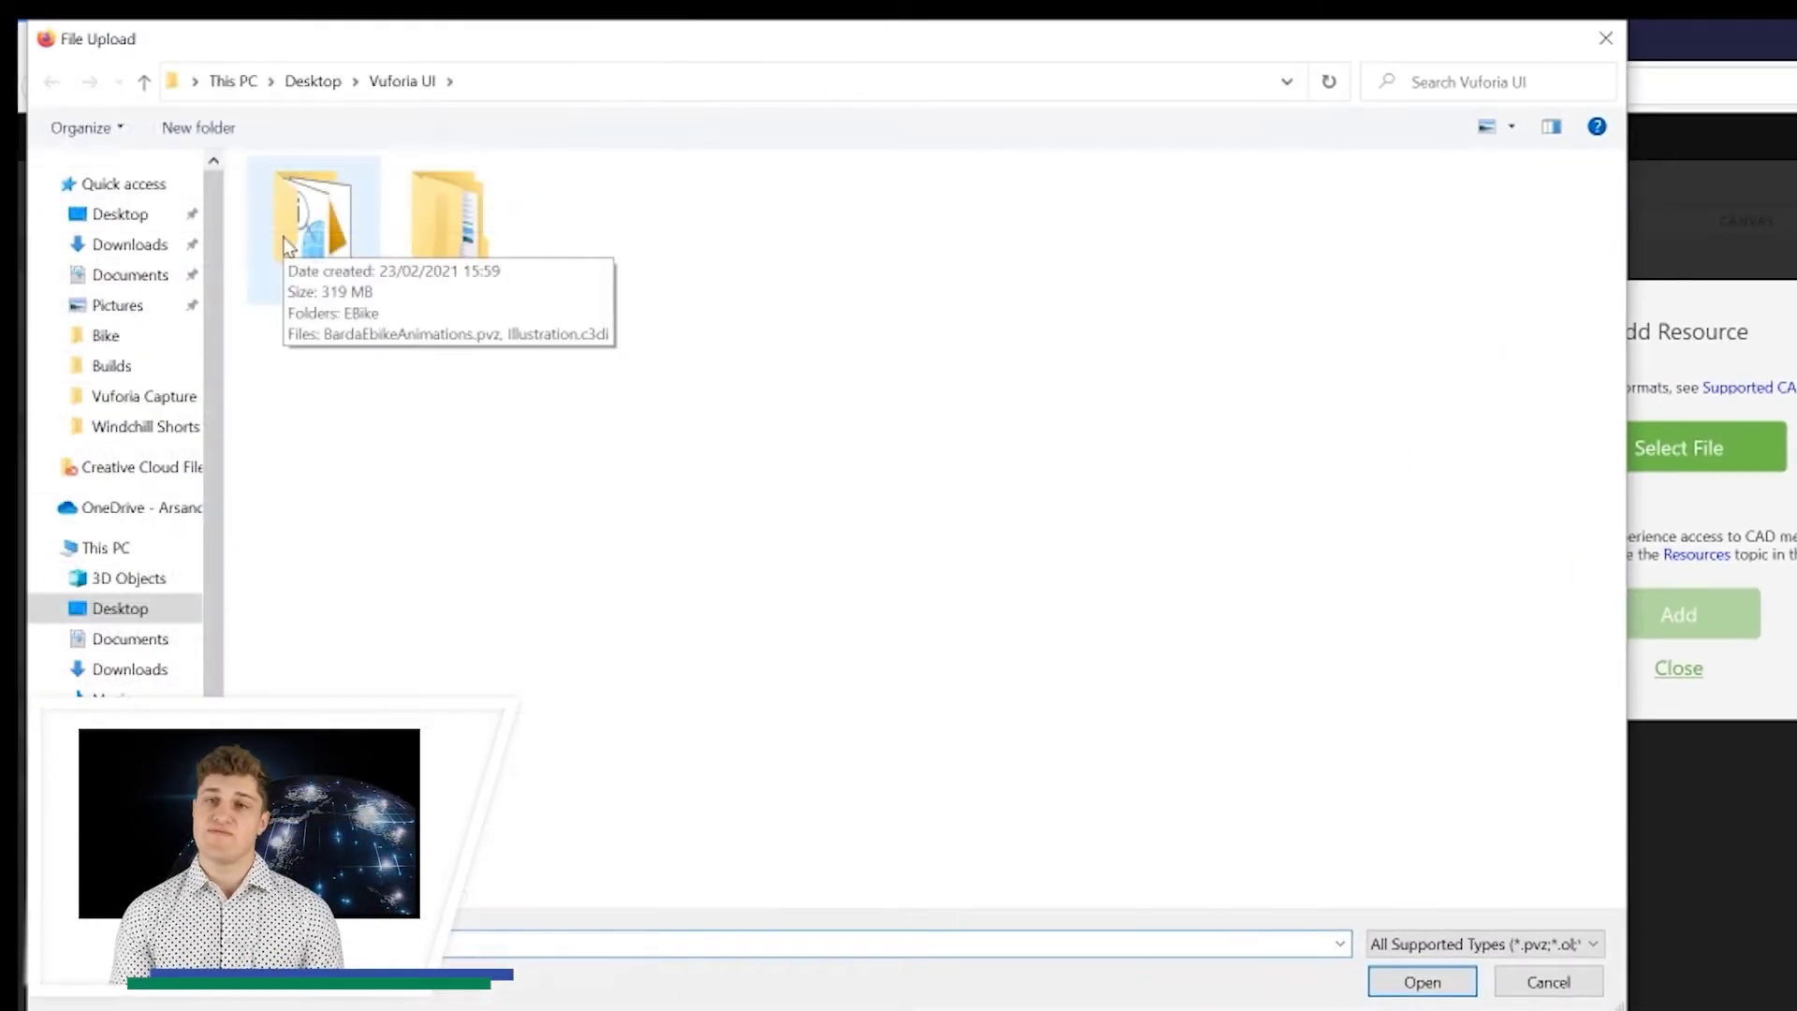
double_click(286, 245)
click(1460, 988)
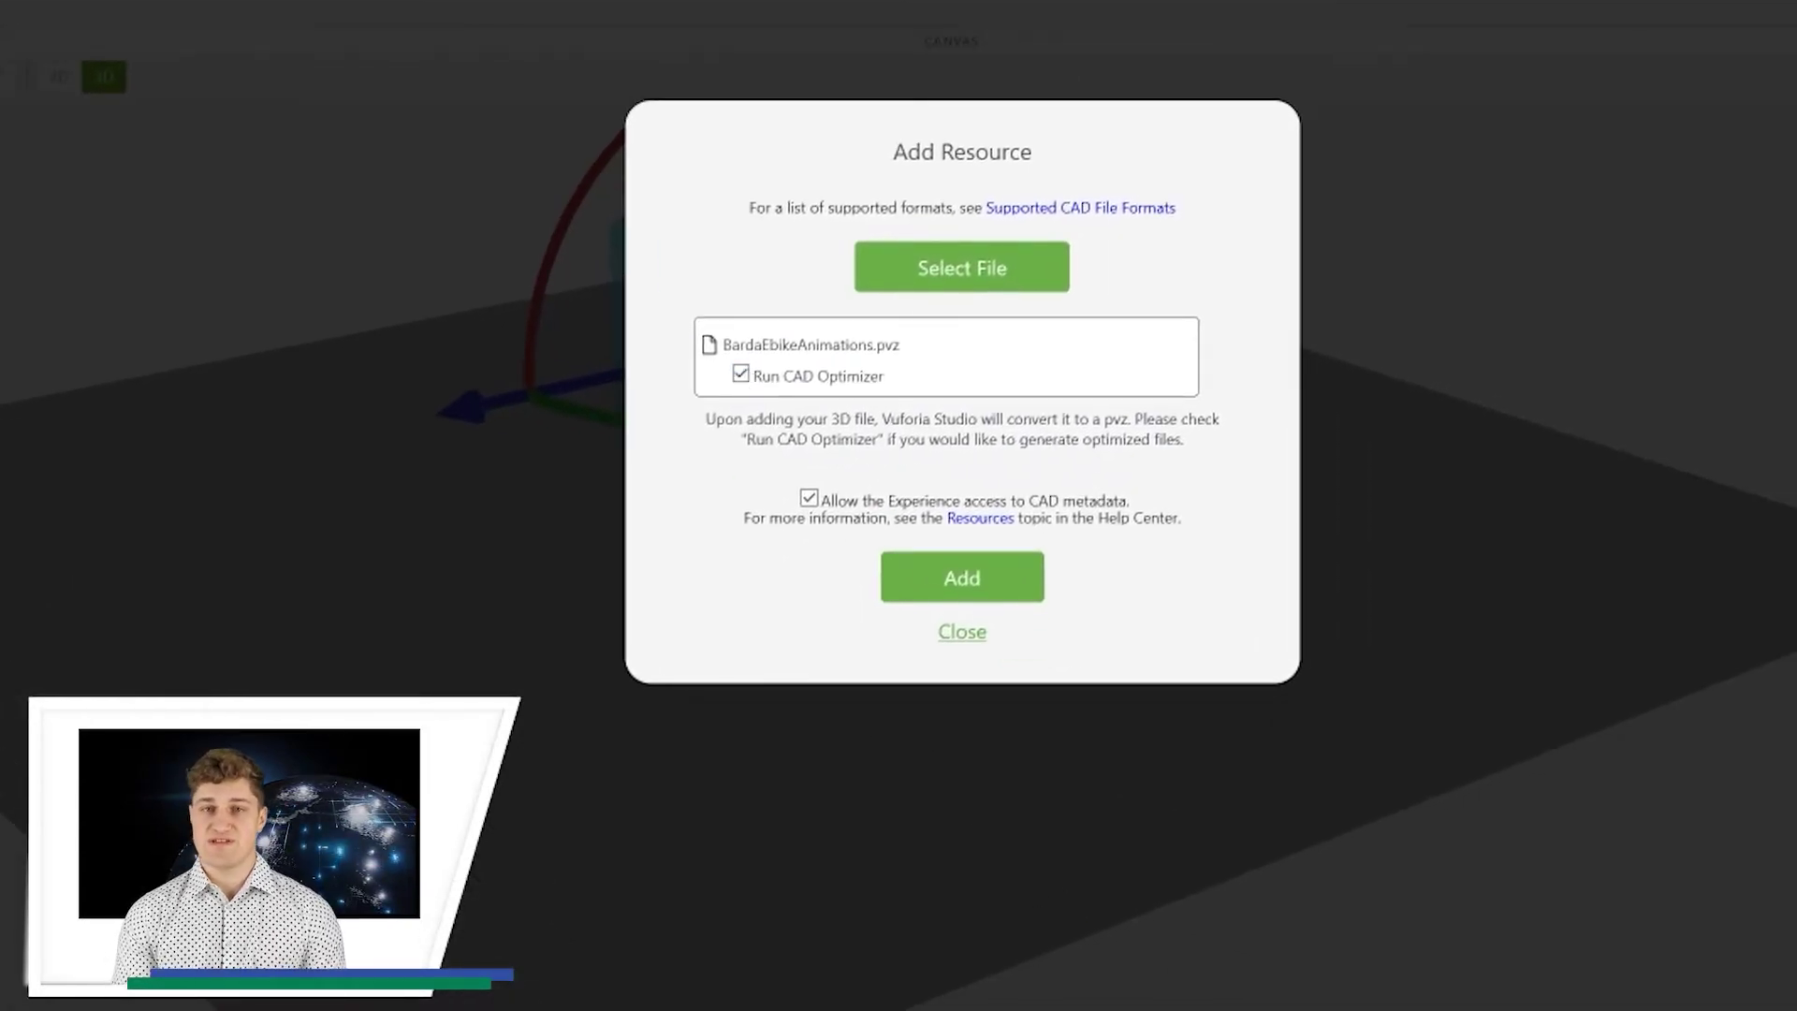
click(945, 587)
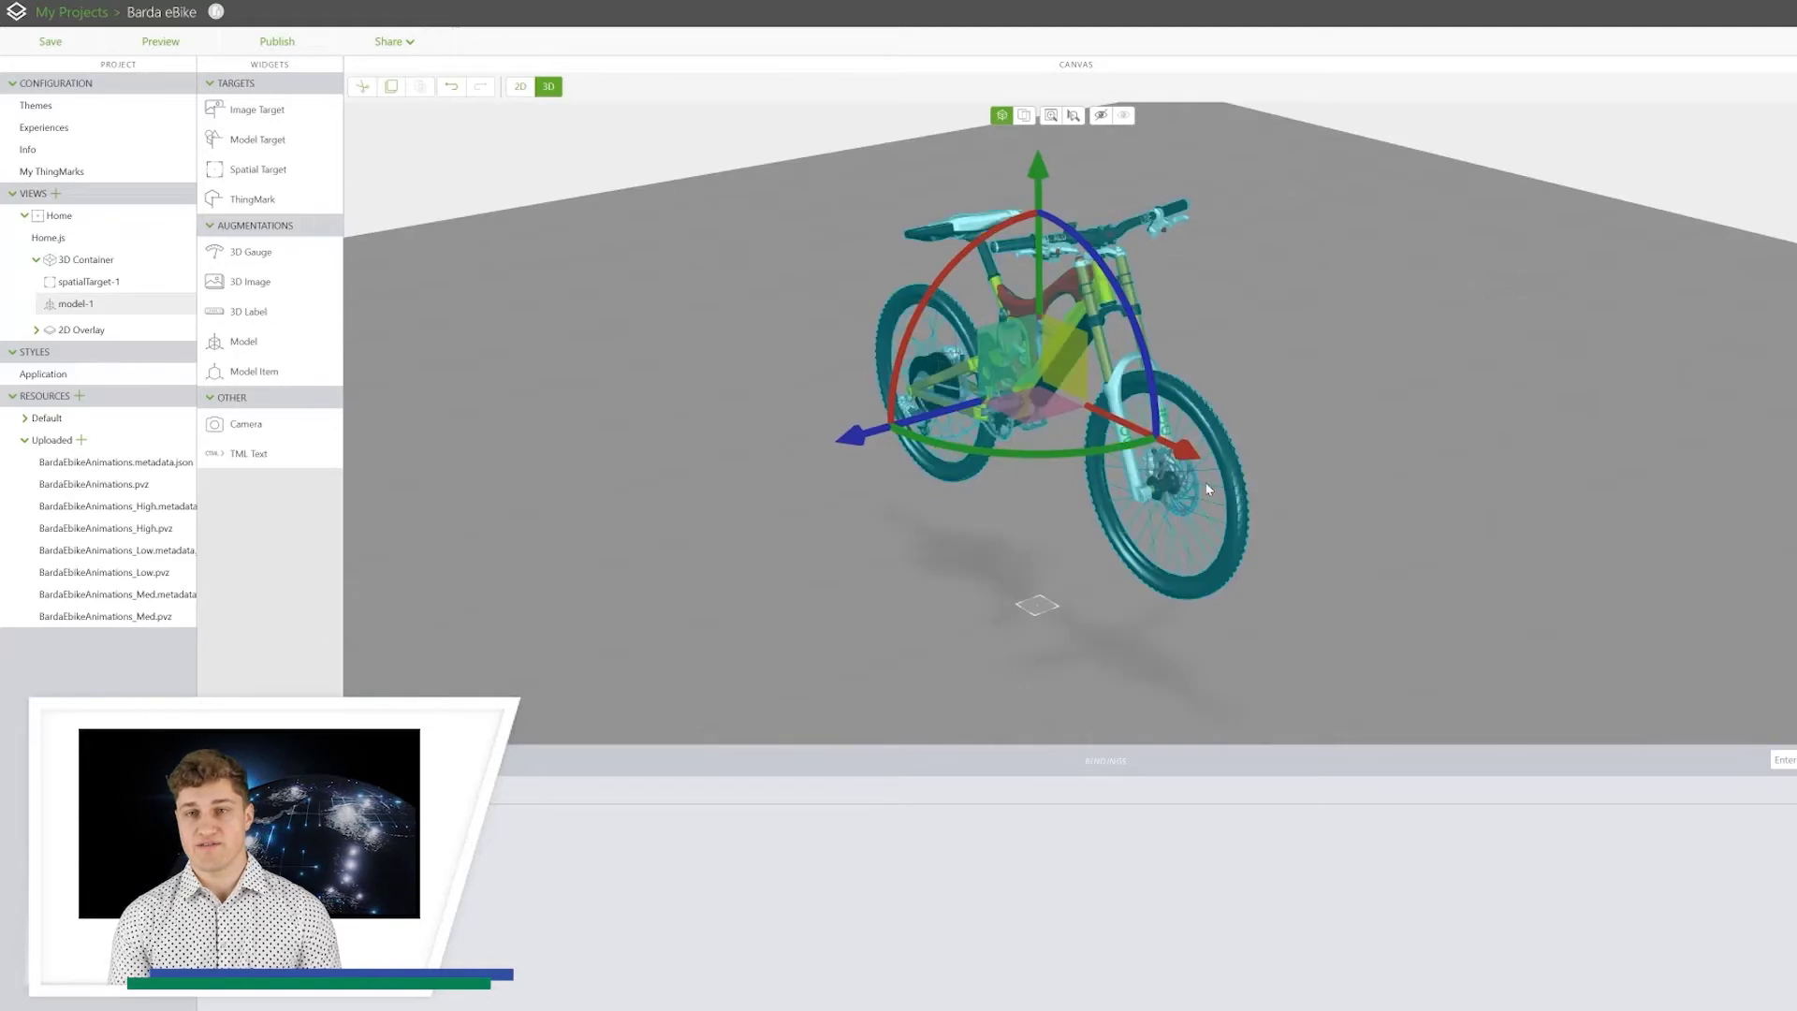
drag(1189, 491, 681, 495)
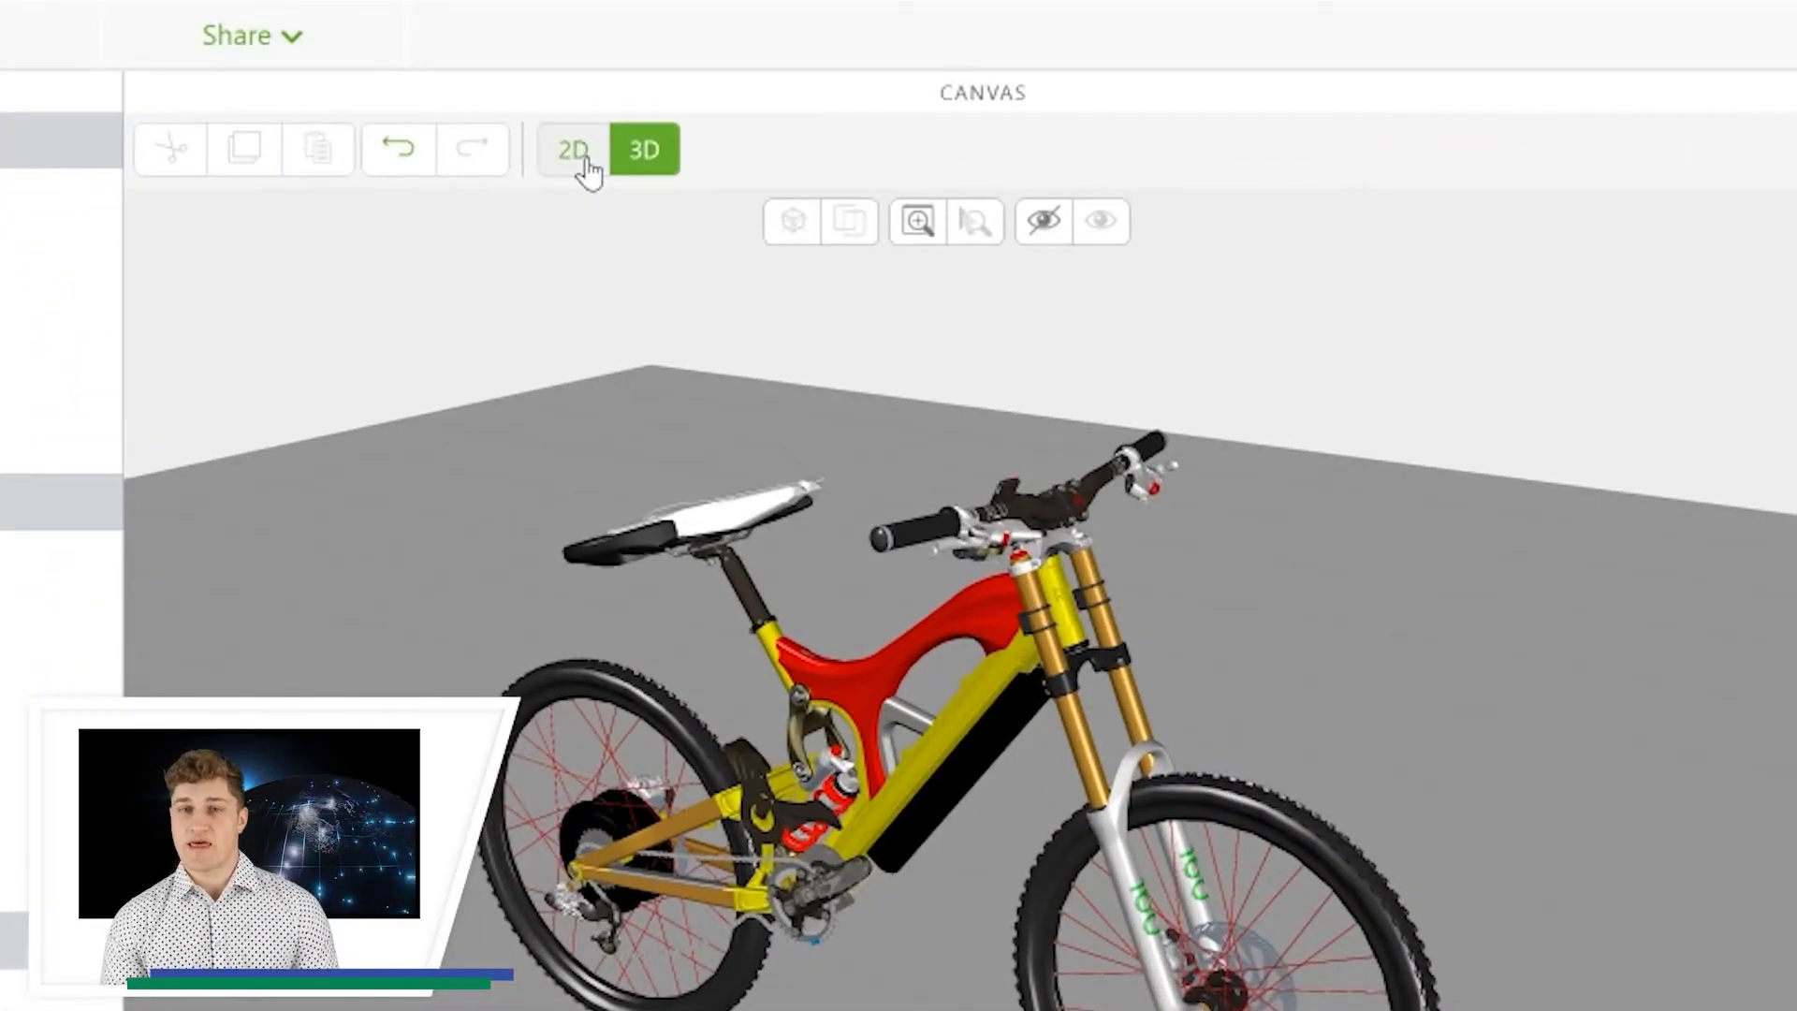
- In the 2D layout, add a top-panel dropdown and a toggle button, binding the dropdown to model-1 Sequence
click(573, 149)
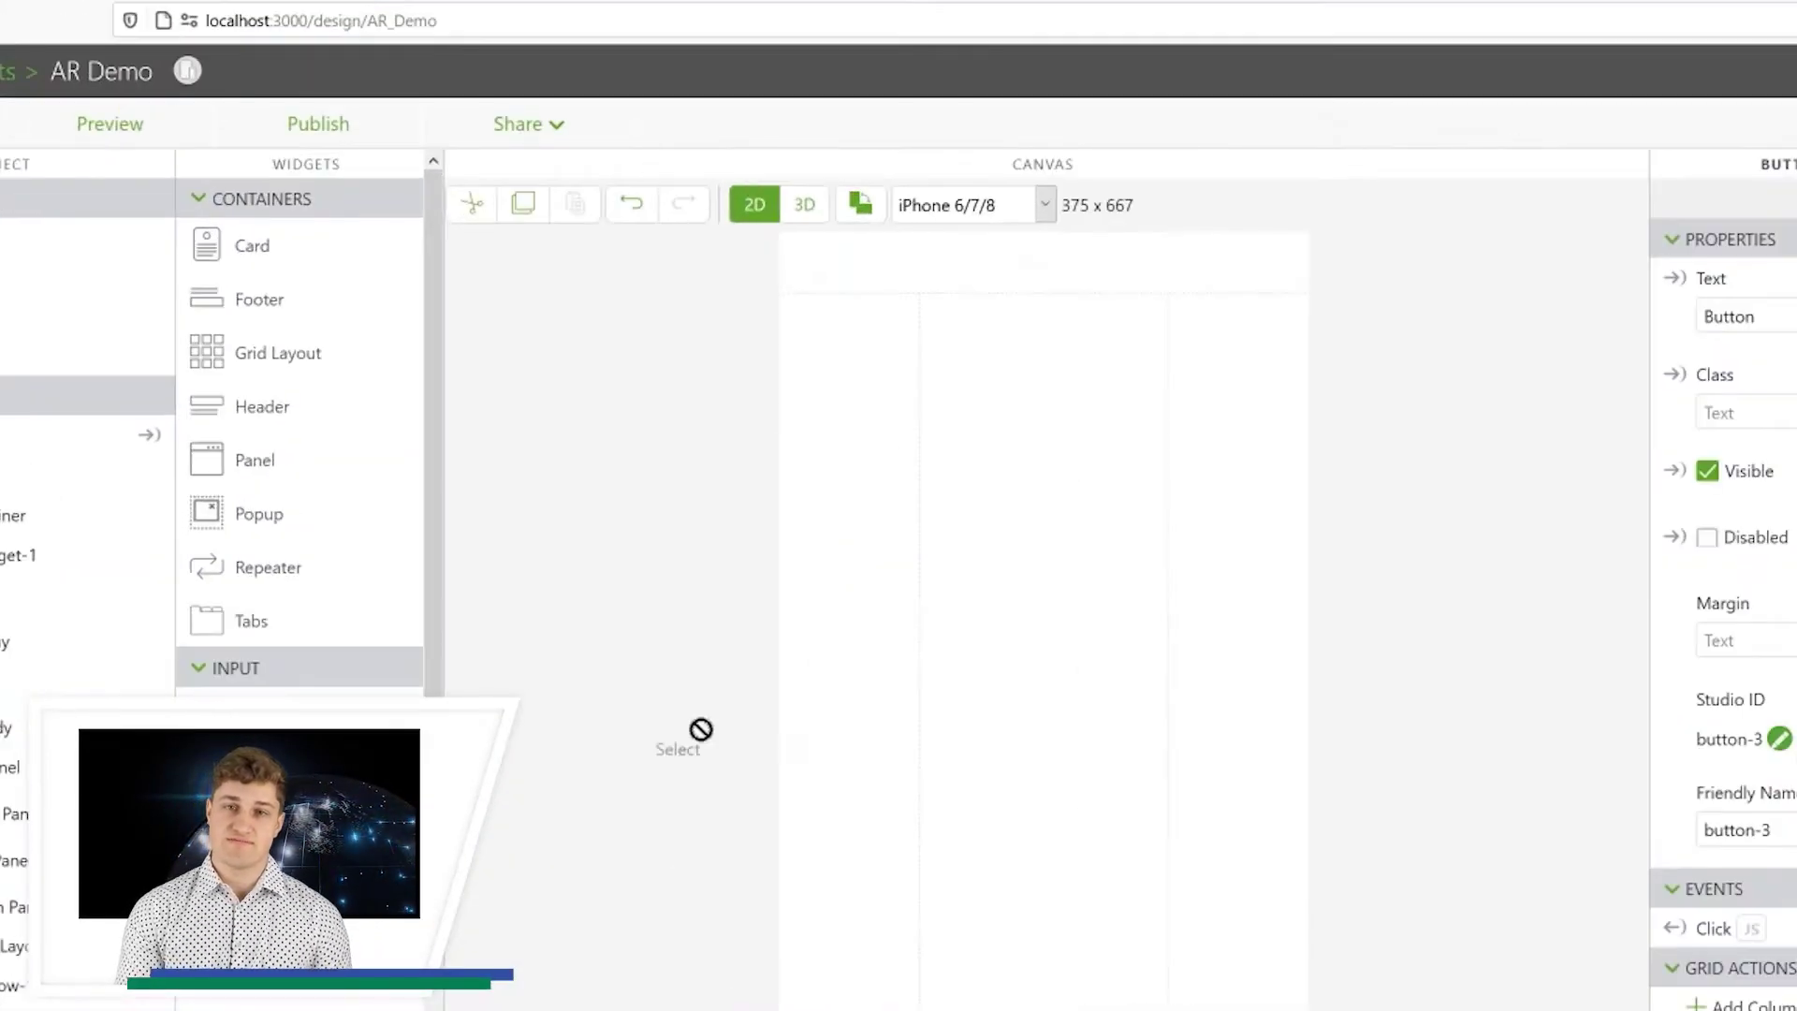
drag(702, 731, 927, 268)
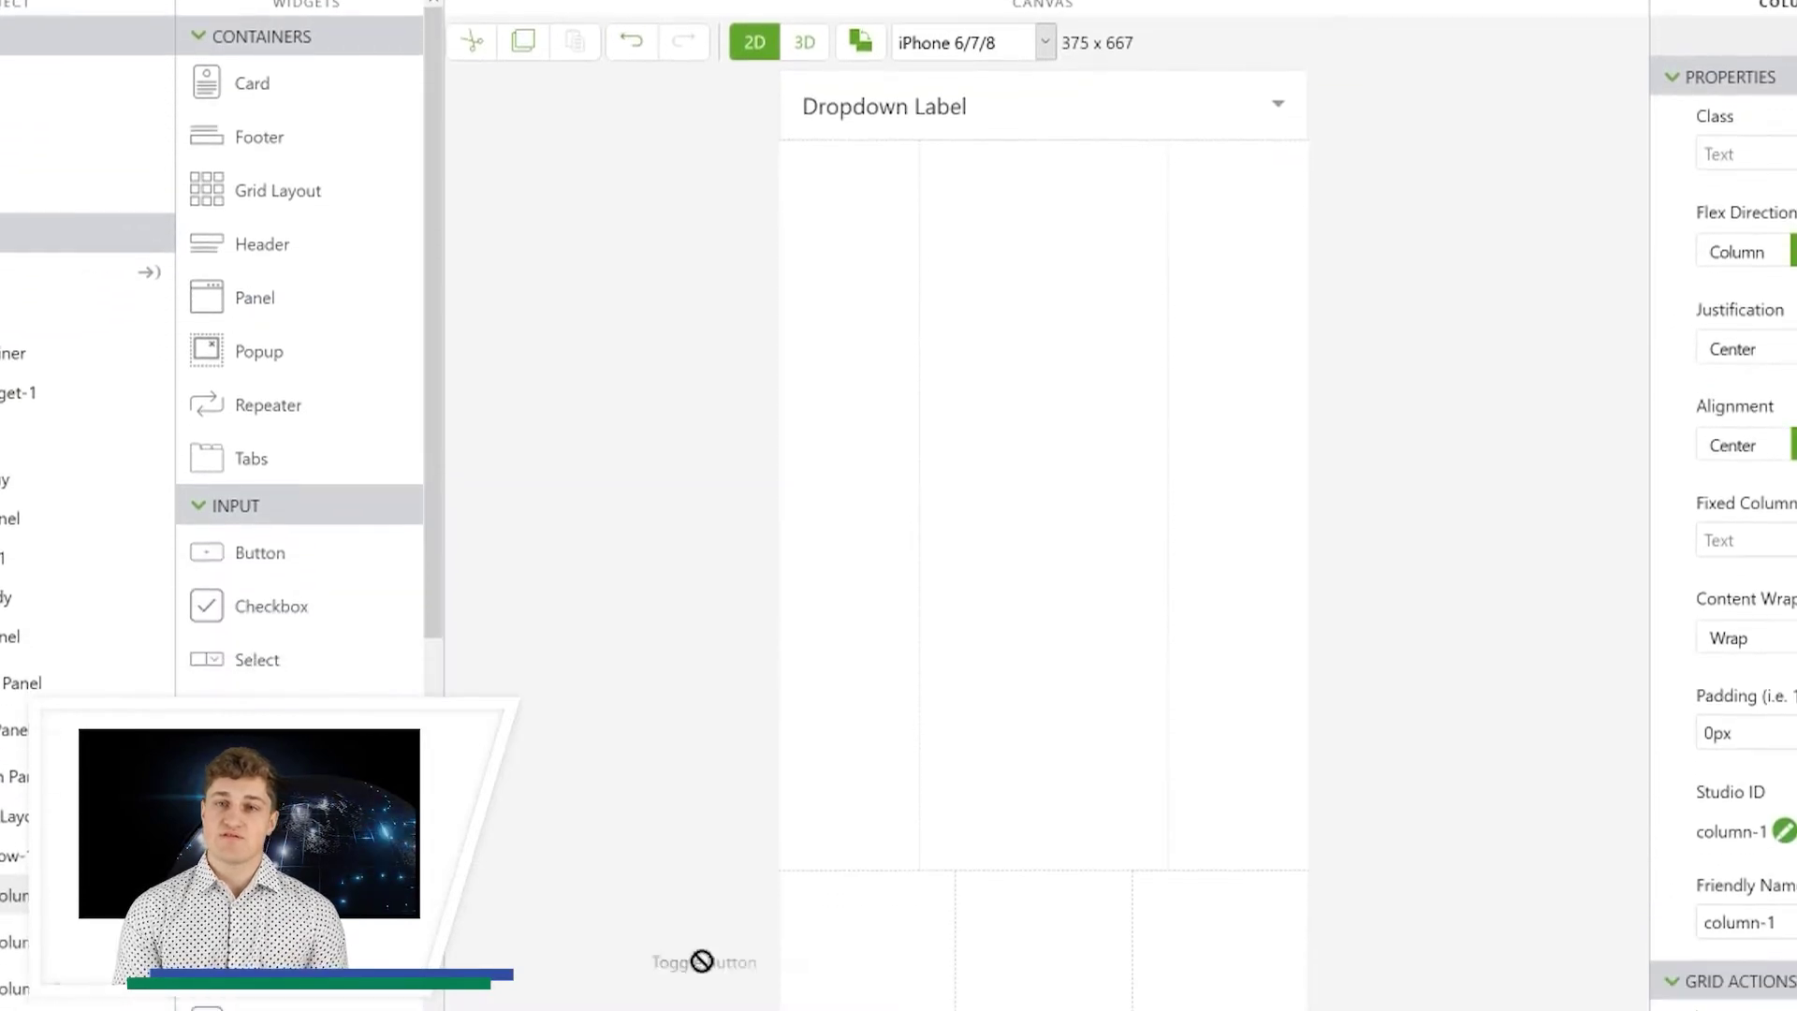
drag(688, 964, 866, 922)
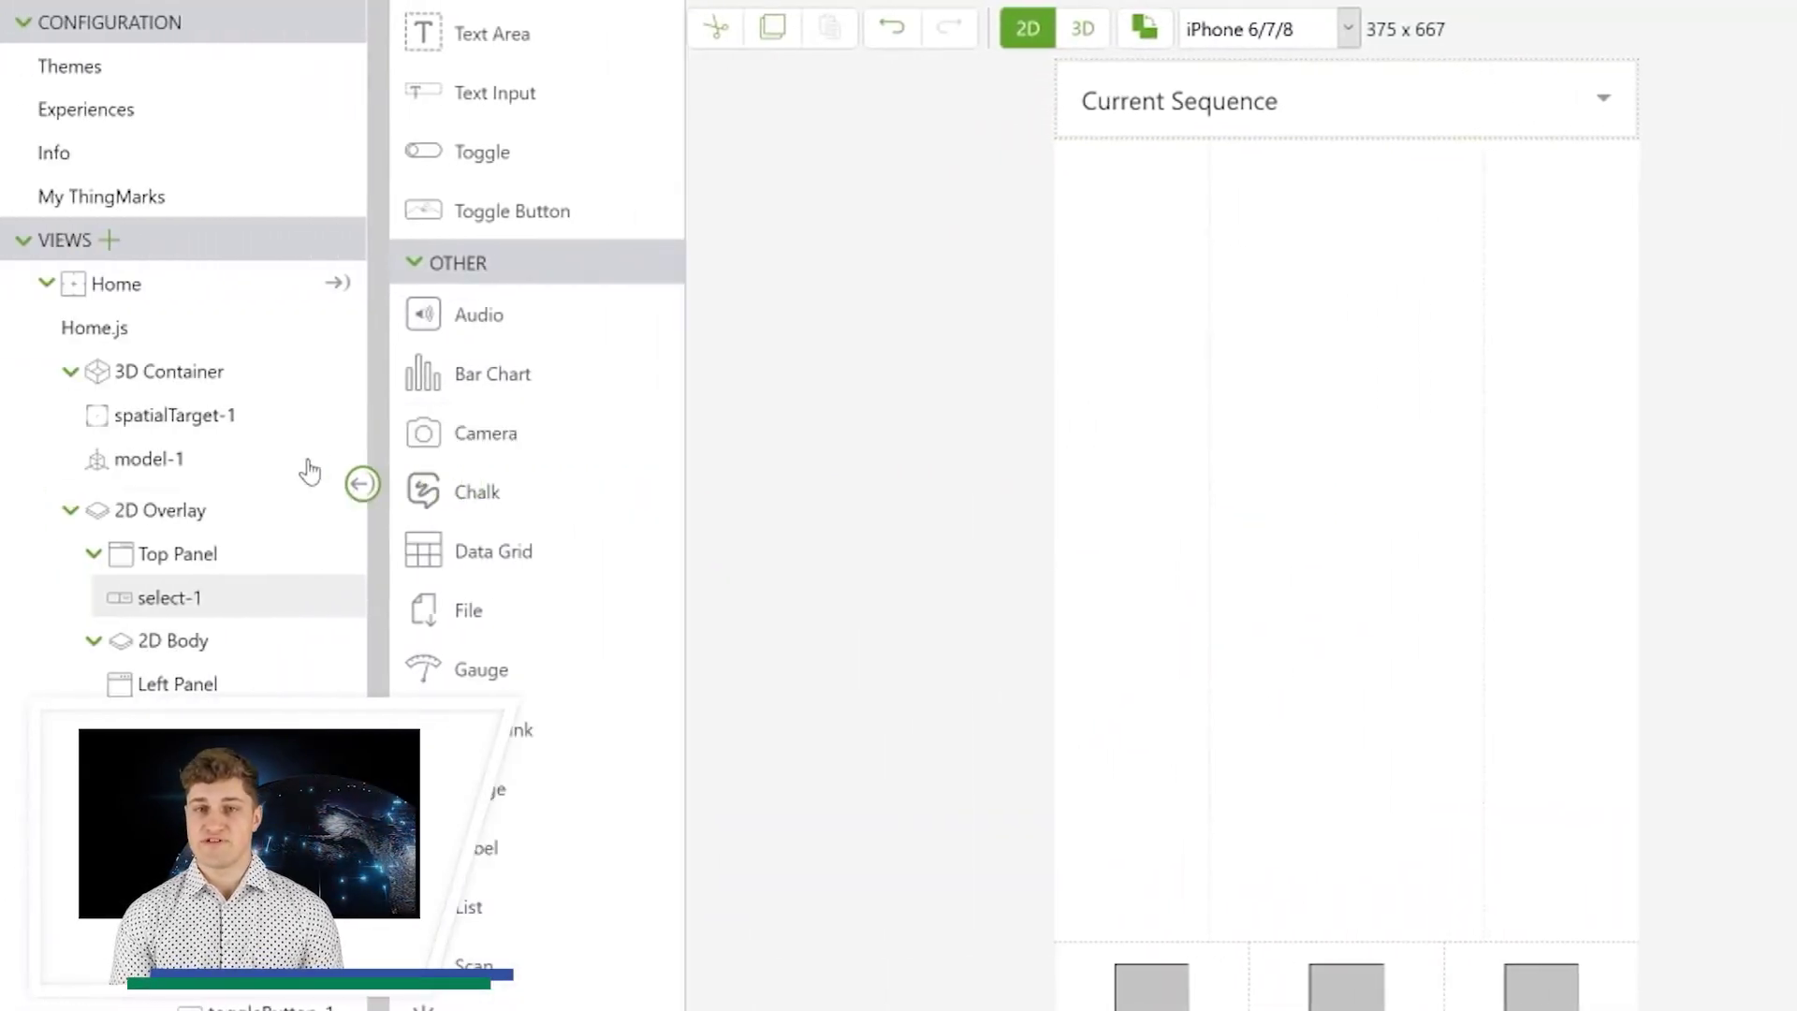
drag(309, 473, 245, 461)
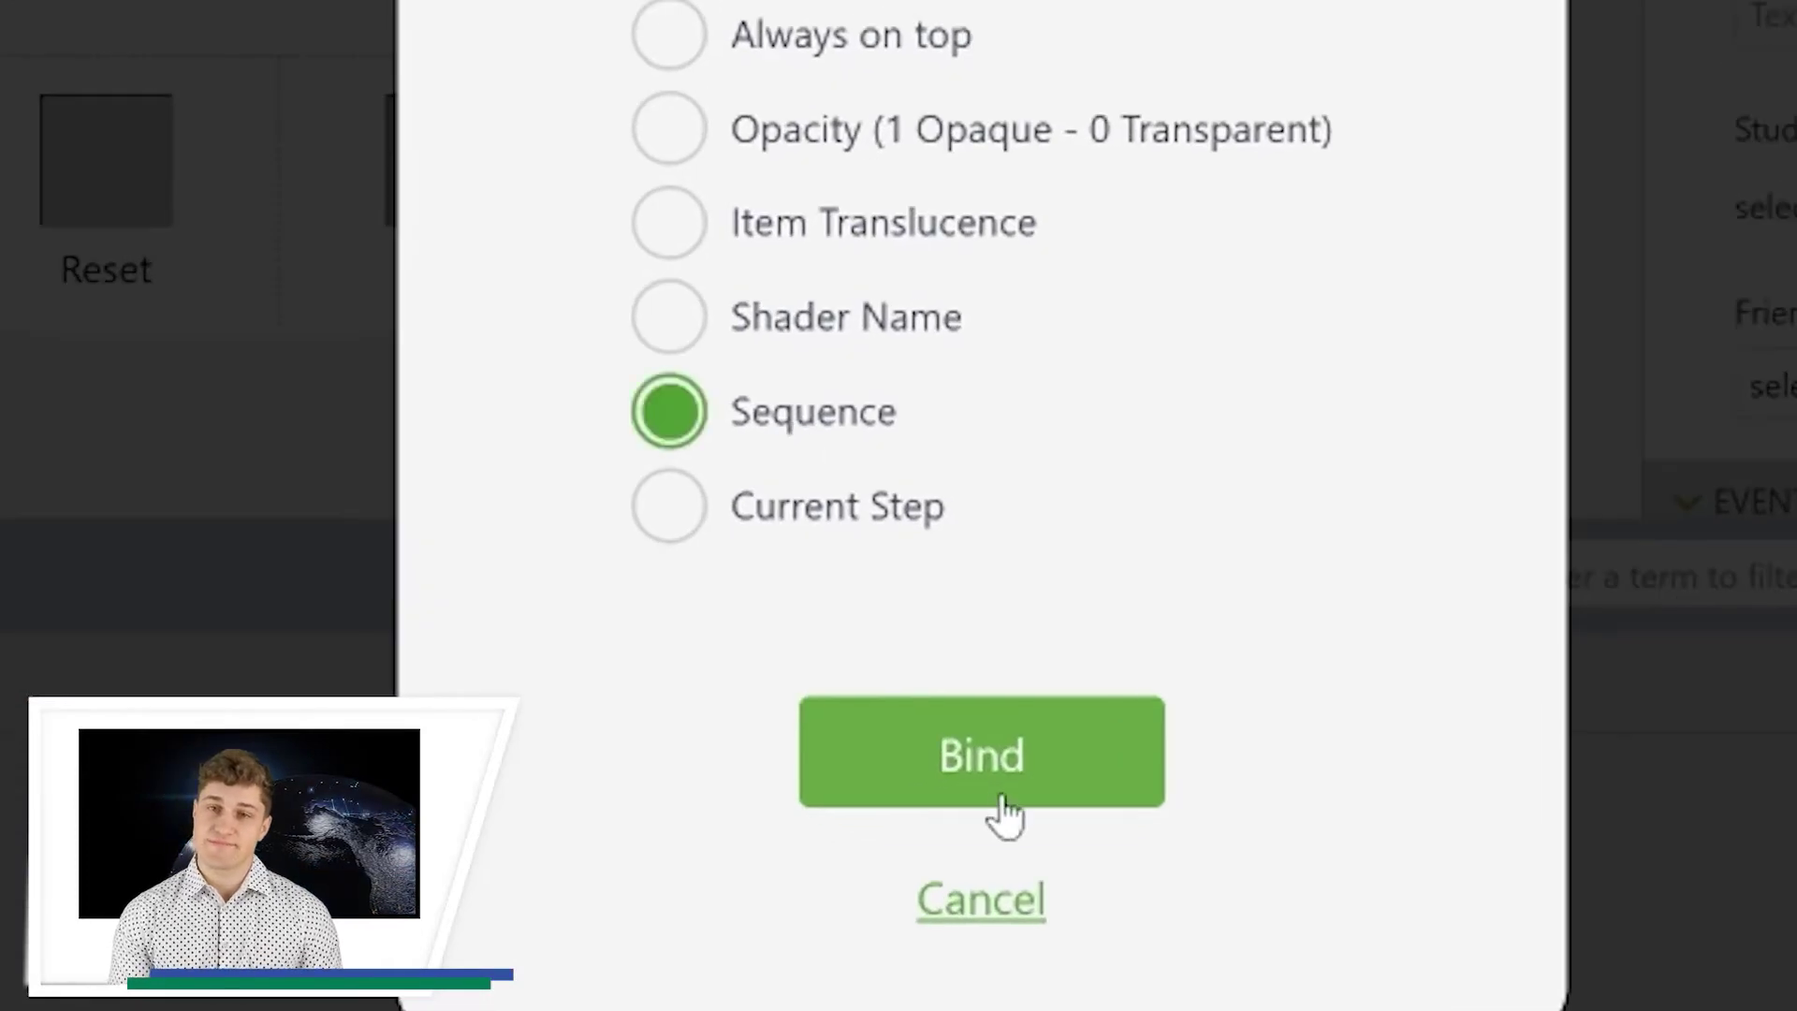
click(994, 749)
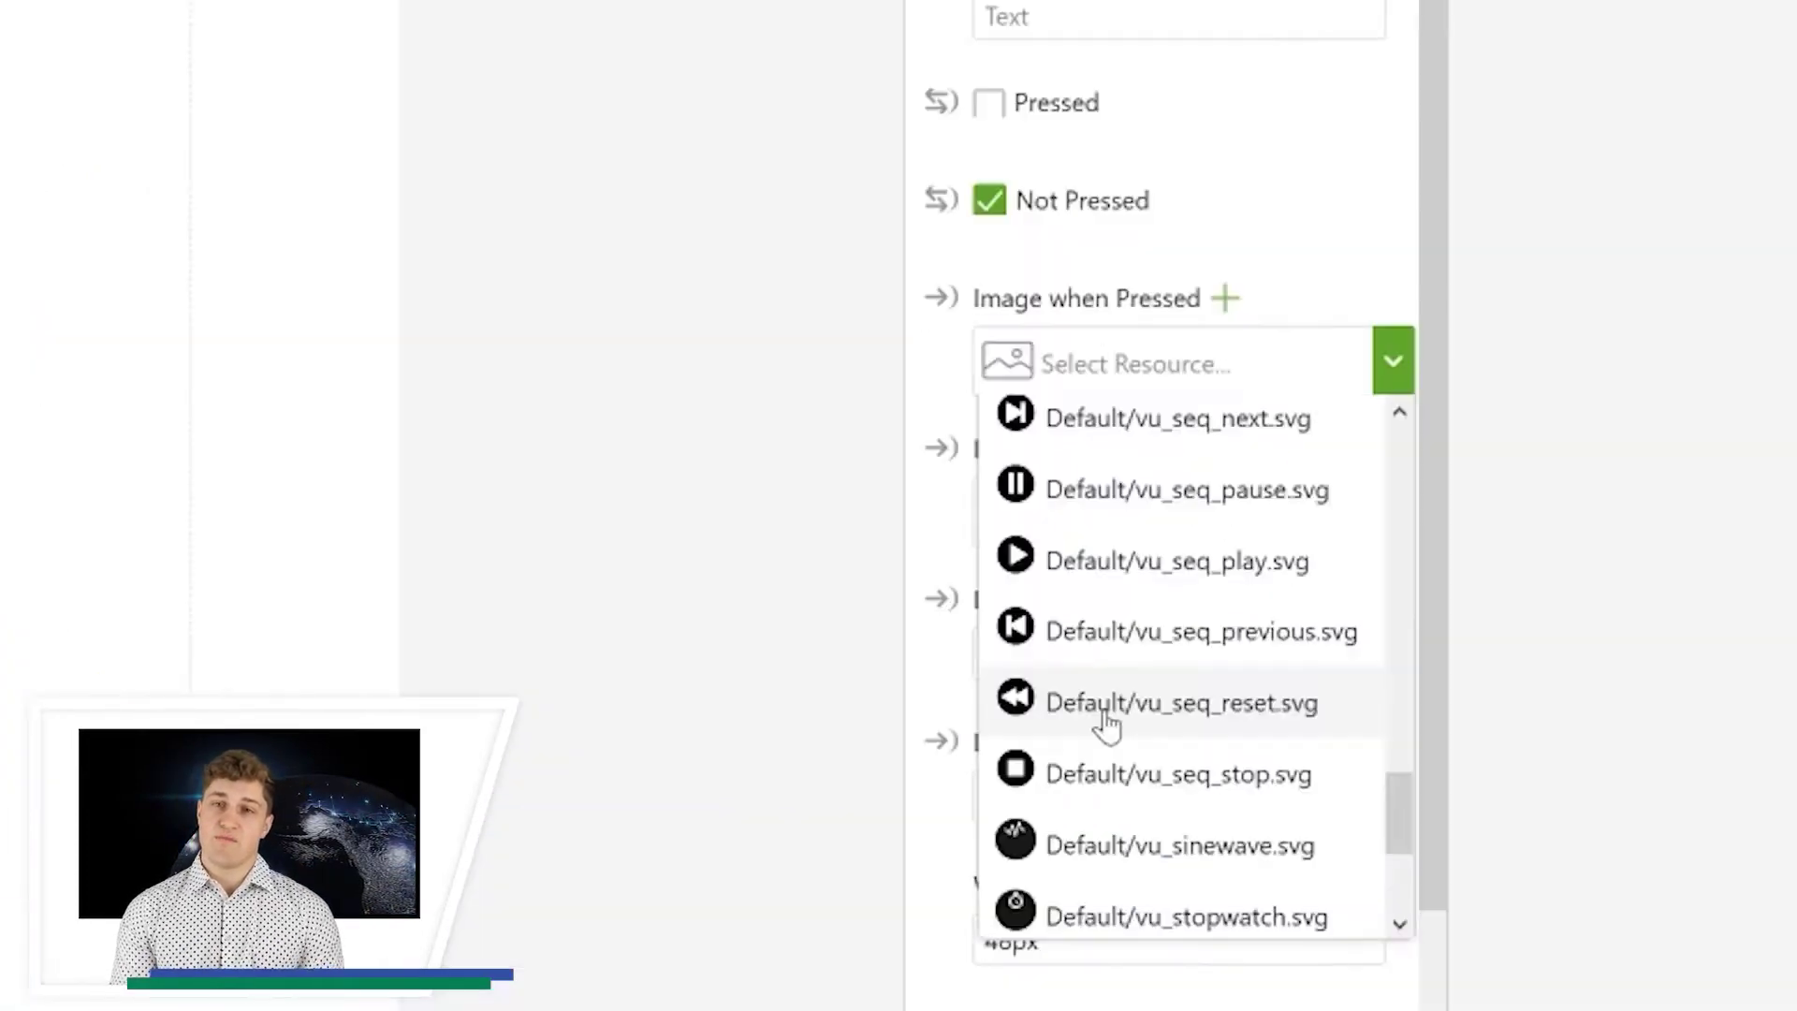
- Set the toggle button's pressed image to vu_seq_stop.svg and not-pressed image to vu_seq_pause.svg
click(1107, 708)
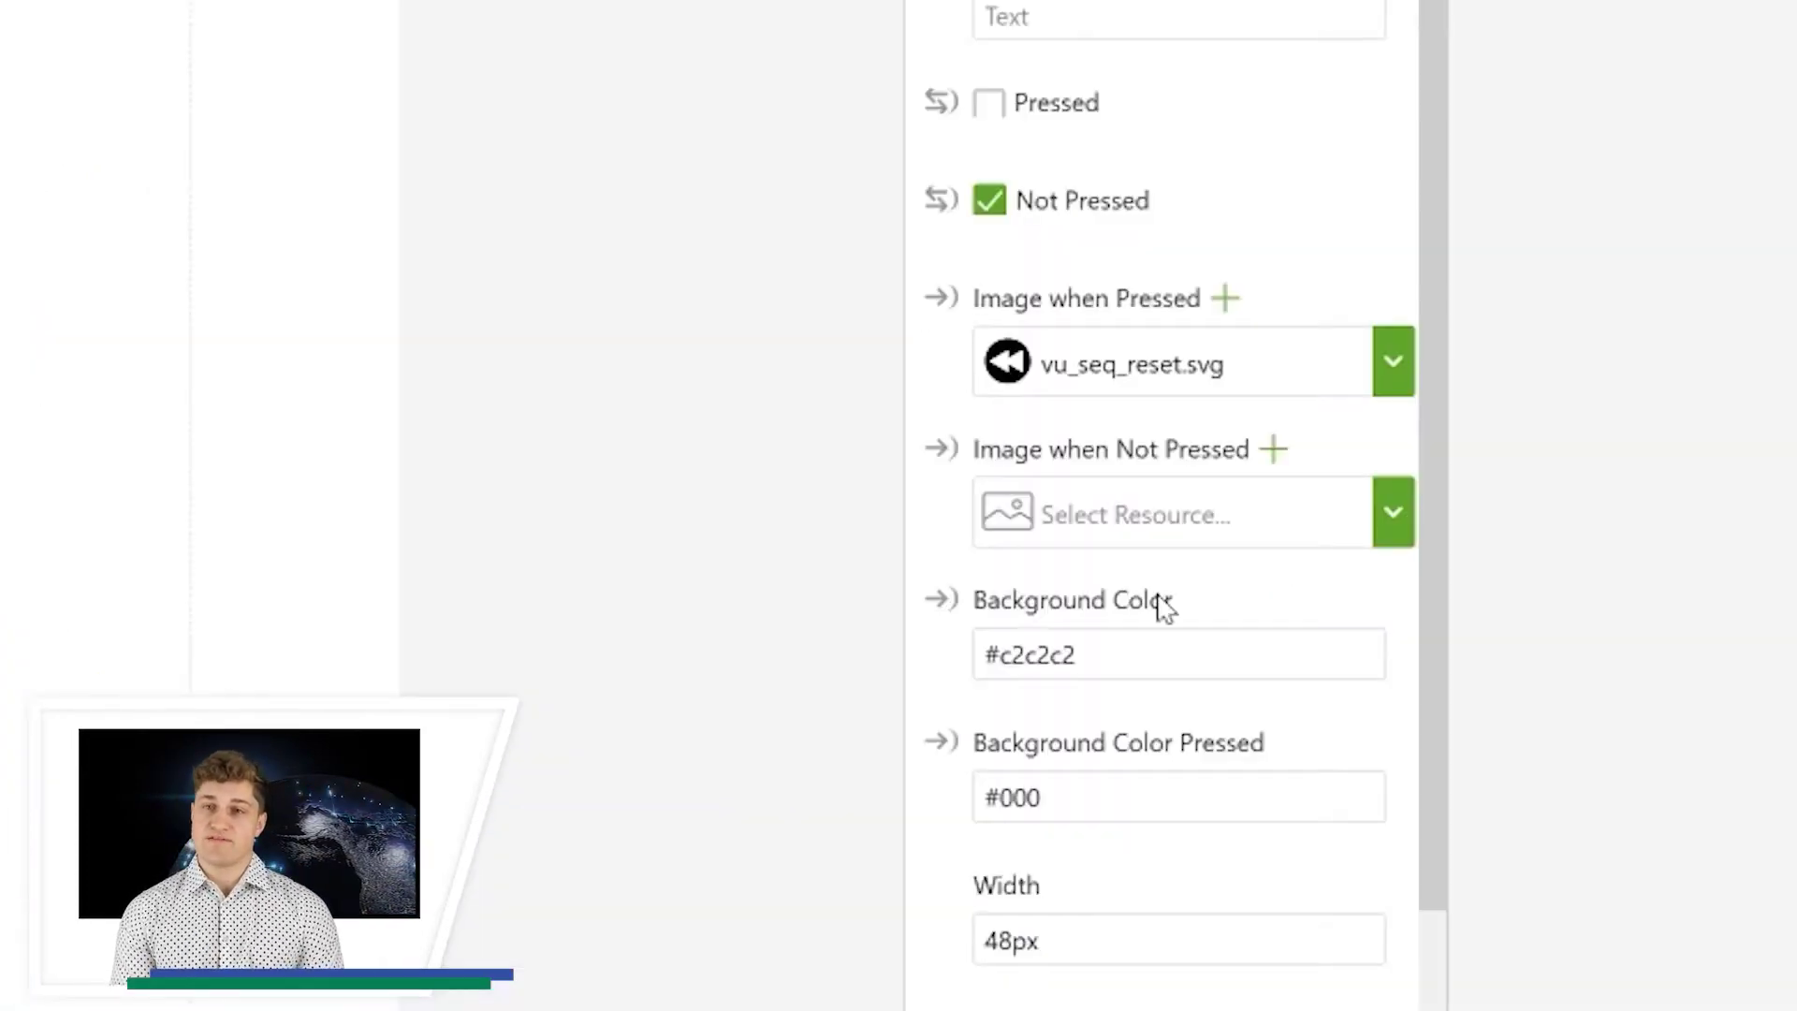
click(1207, 513)
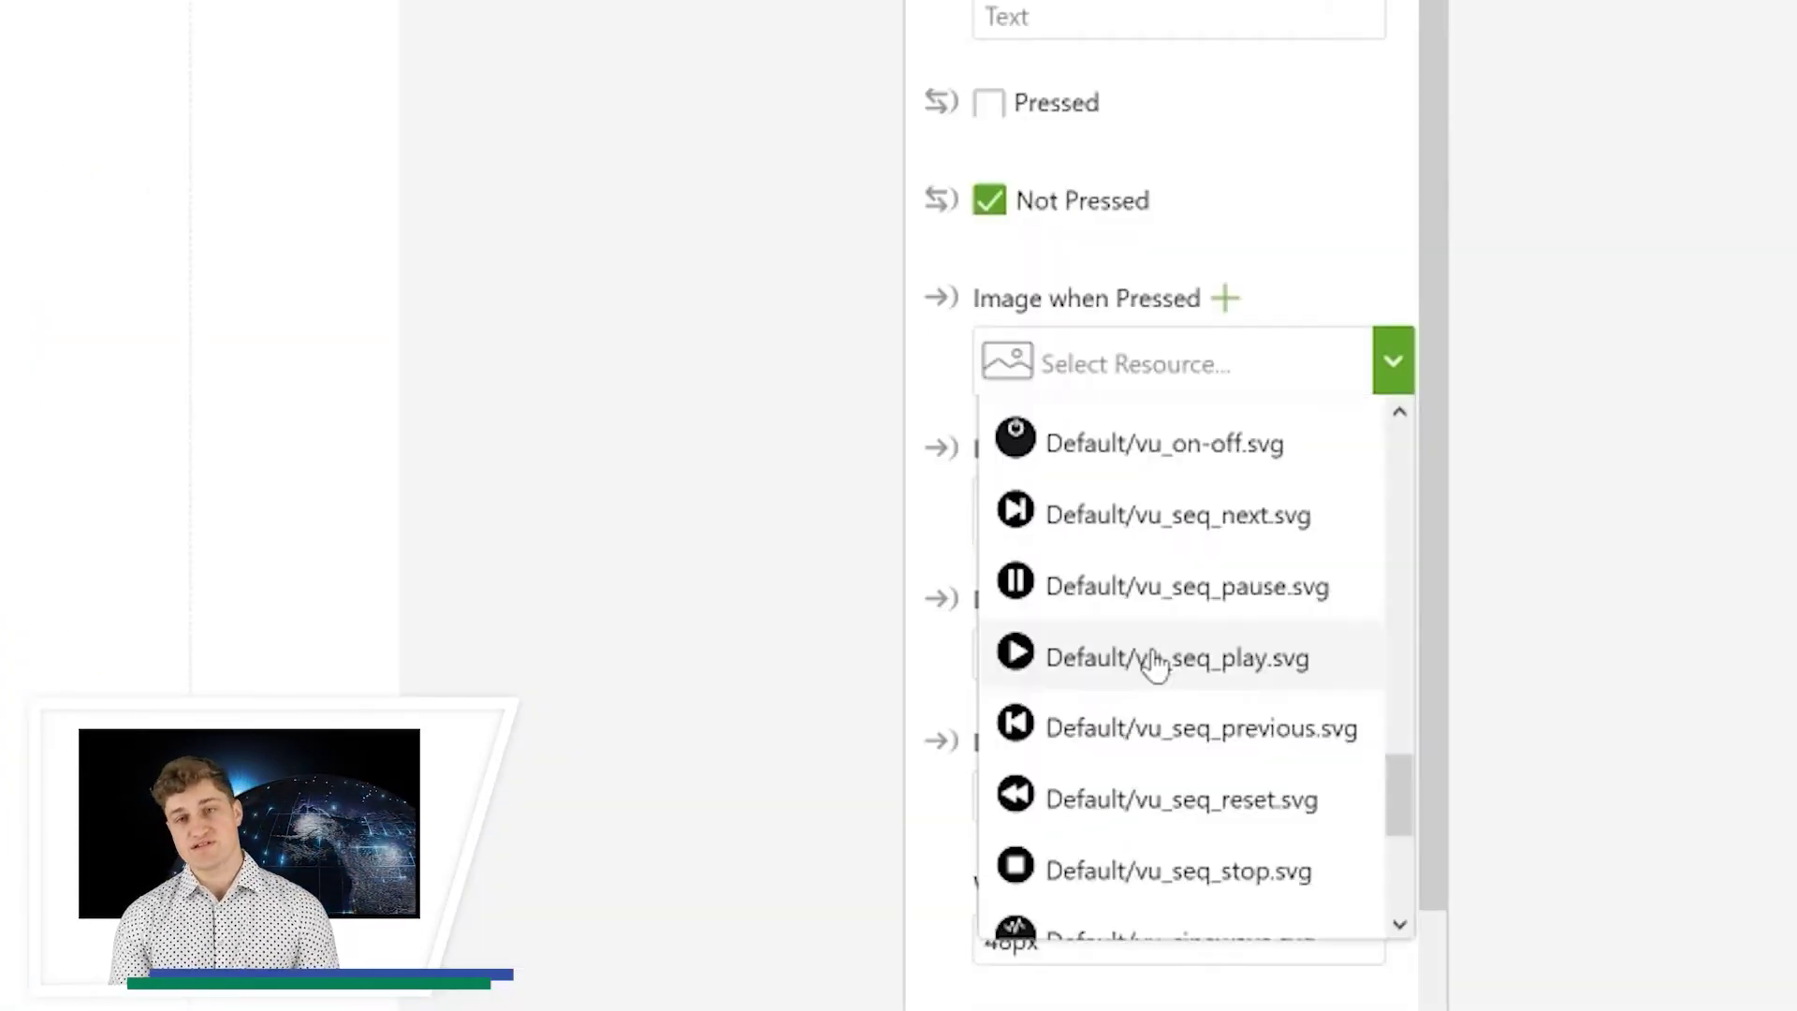
click(1152, 655)
click(1386, 503)
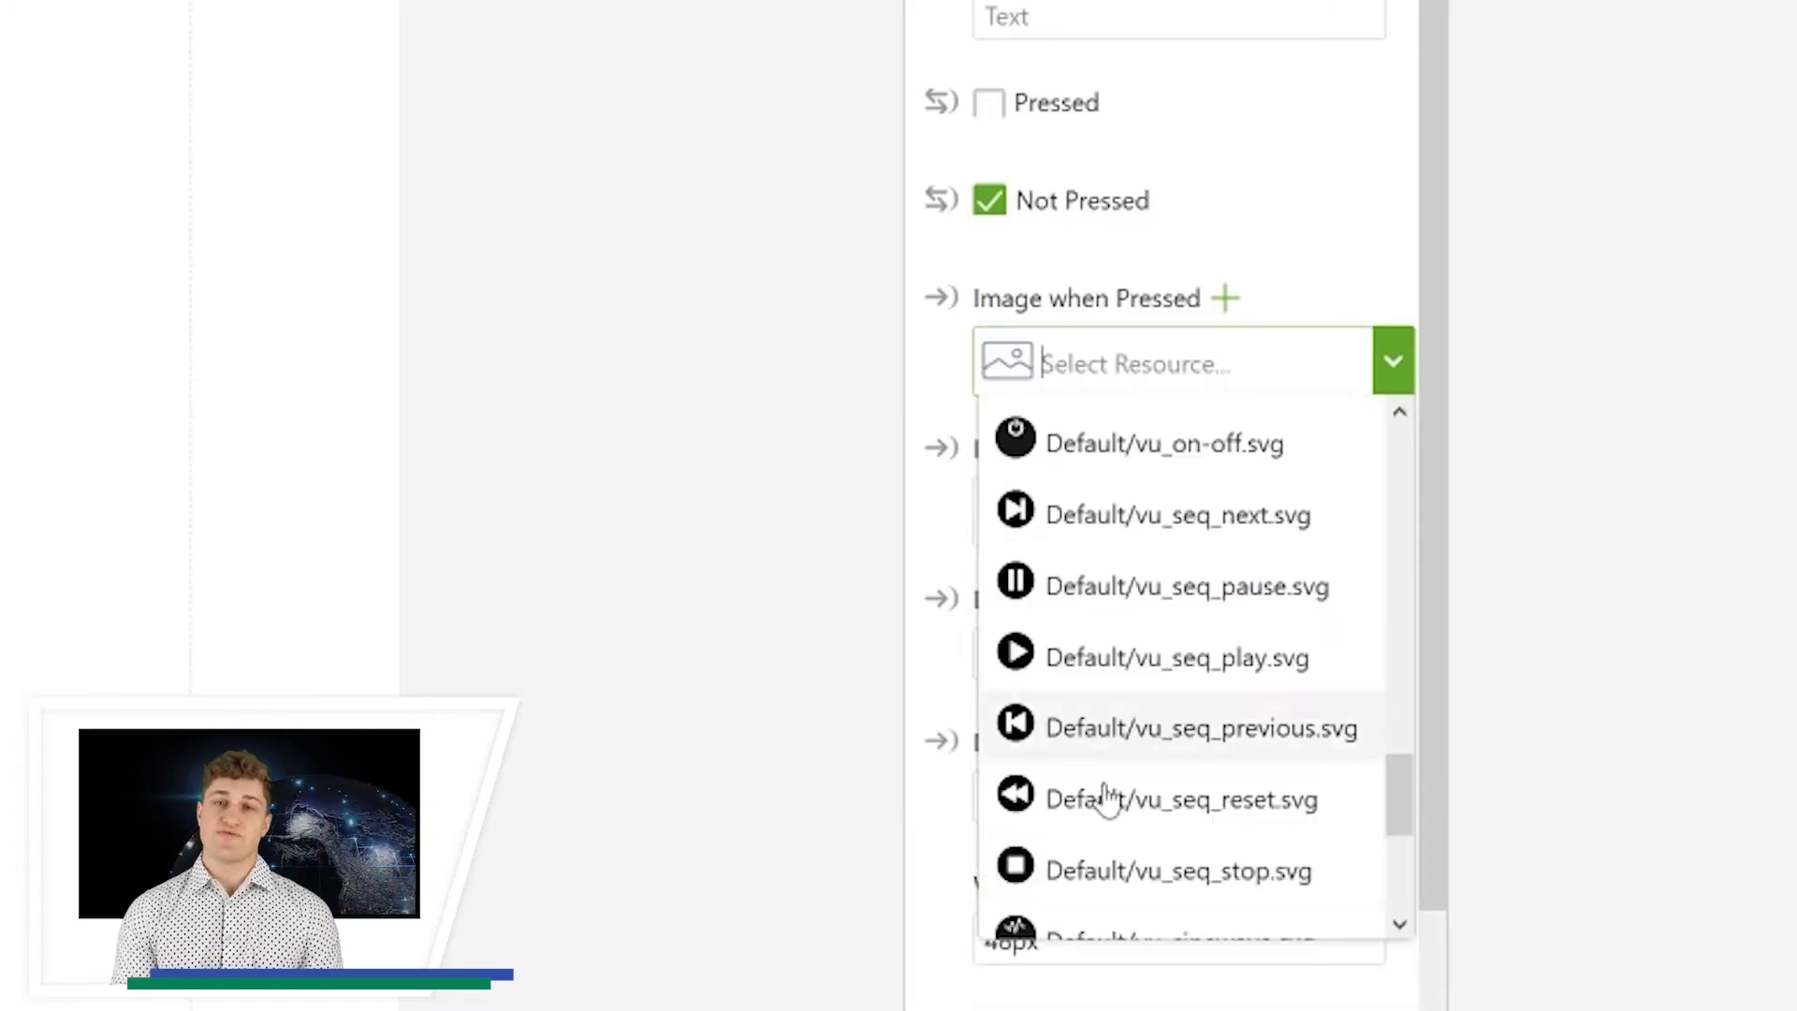
click(1111, 870)
click(1207, 513)
click(1143, 742)
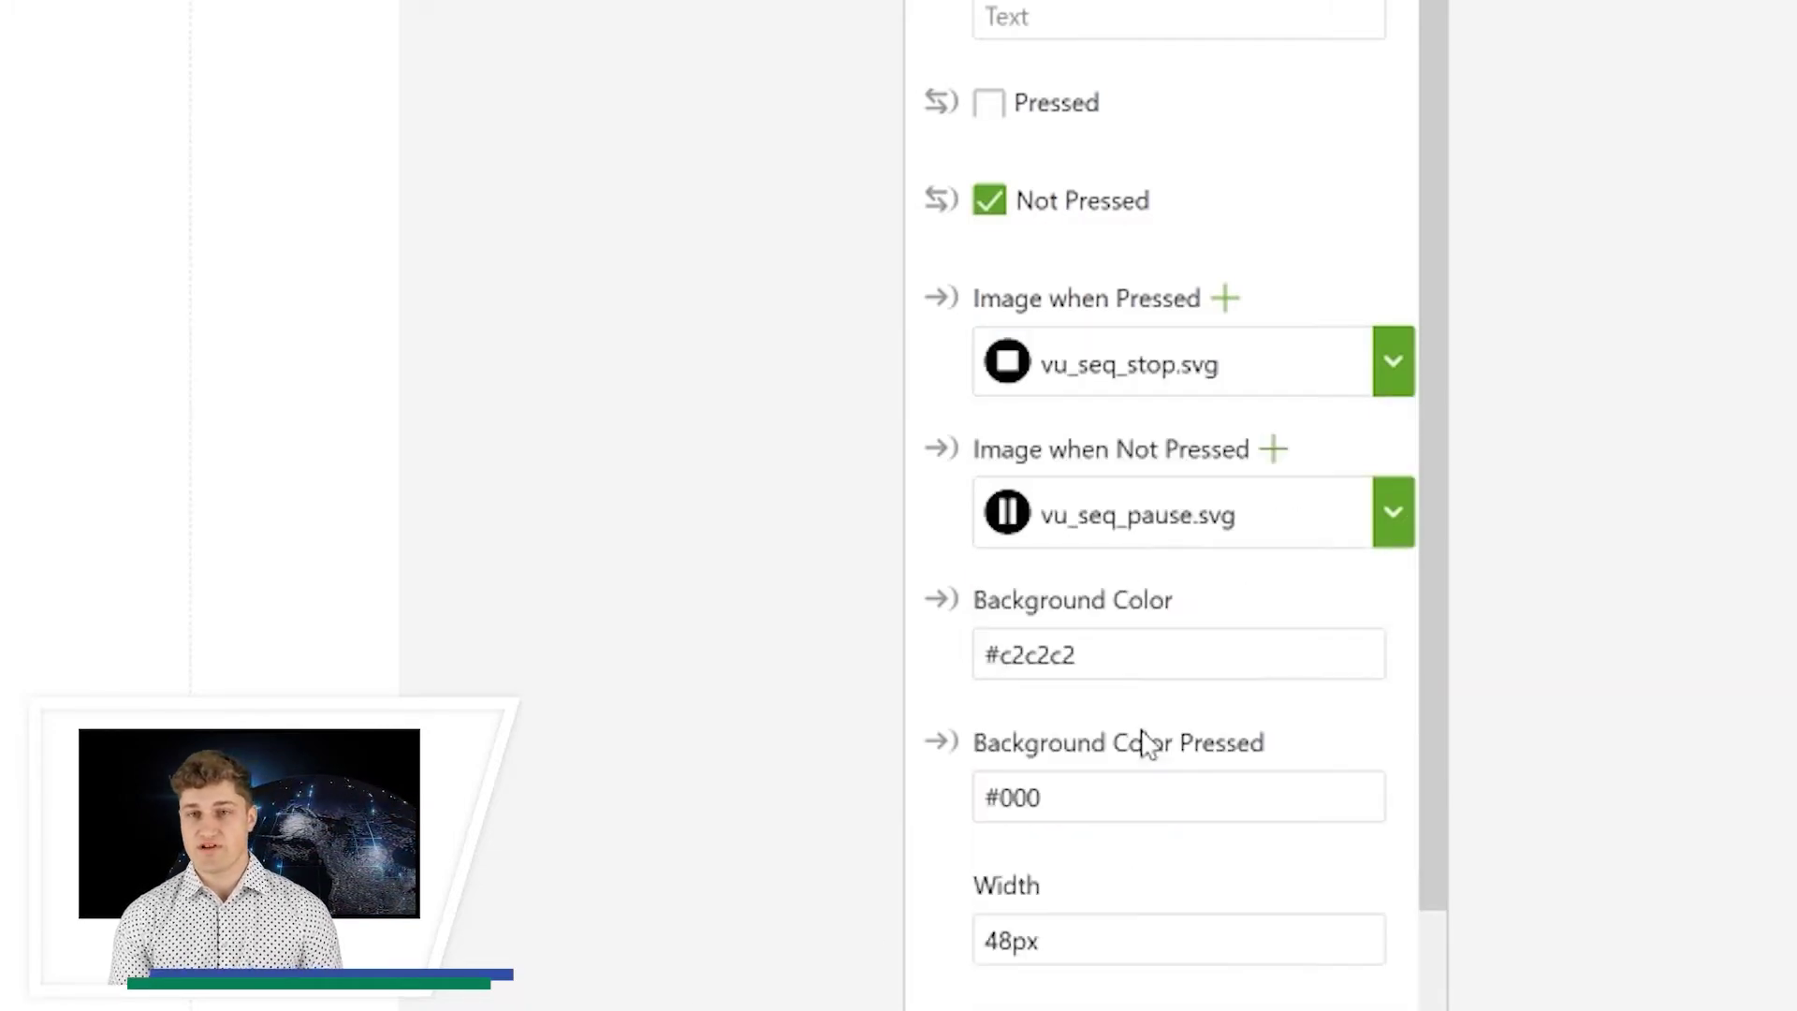
scroll(1217, 964, down, 3)
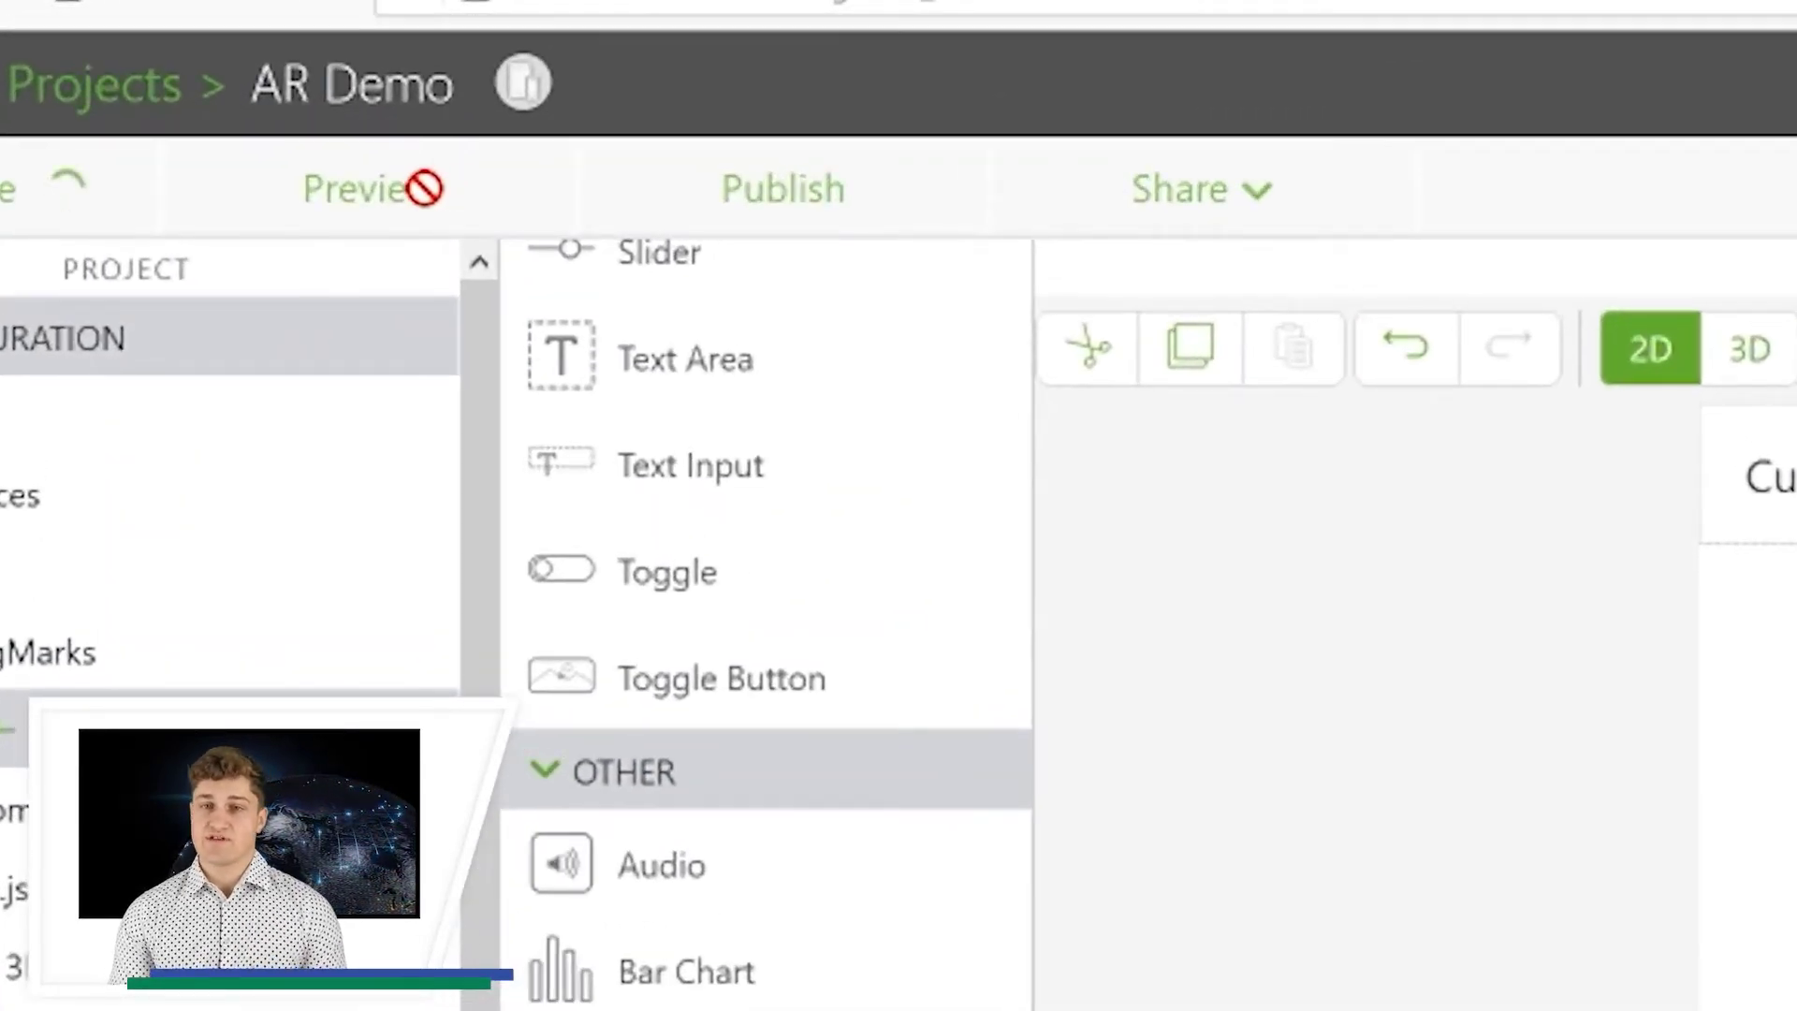
- Preview the experience, validate the experience service in Info settings, and publish the project
click(424, 188)
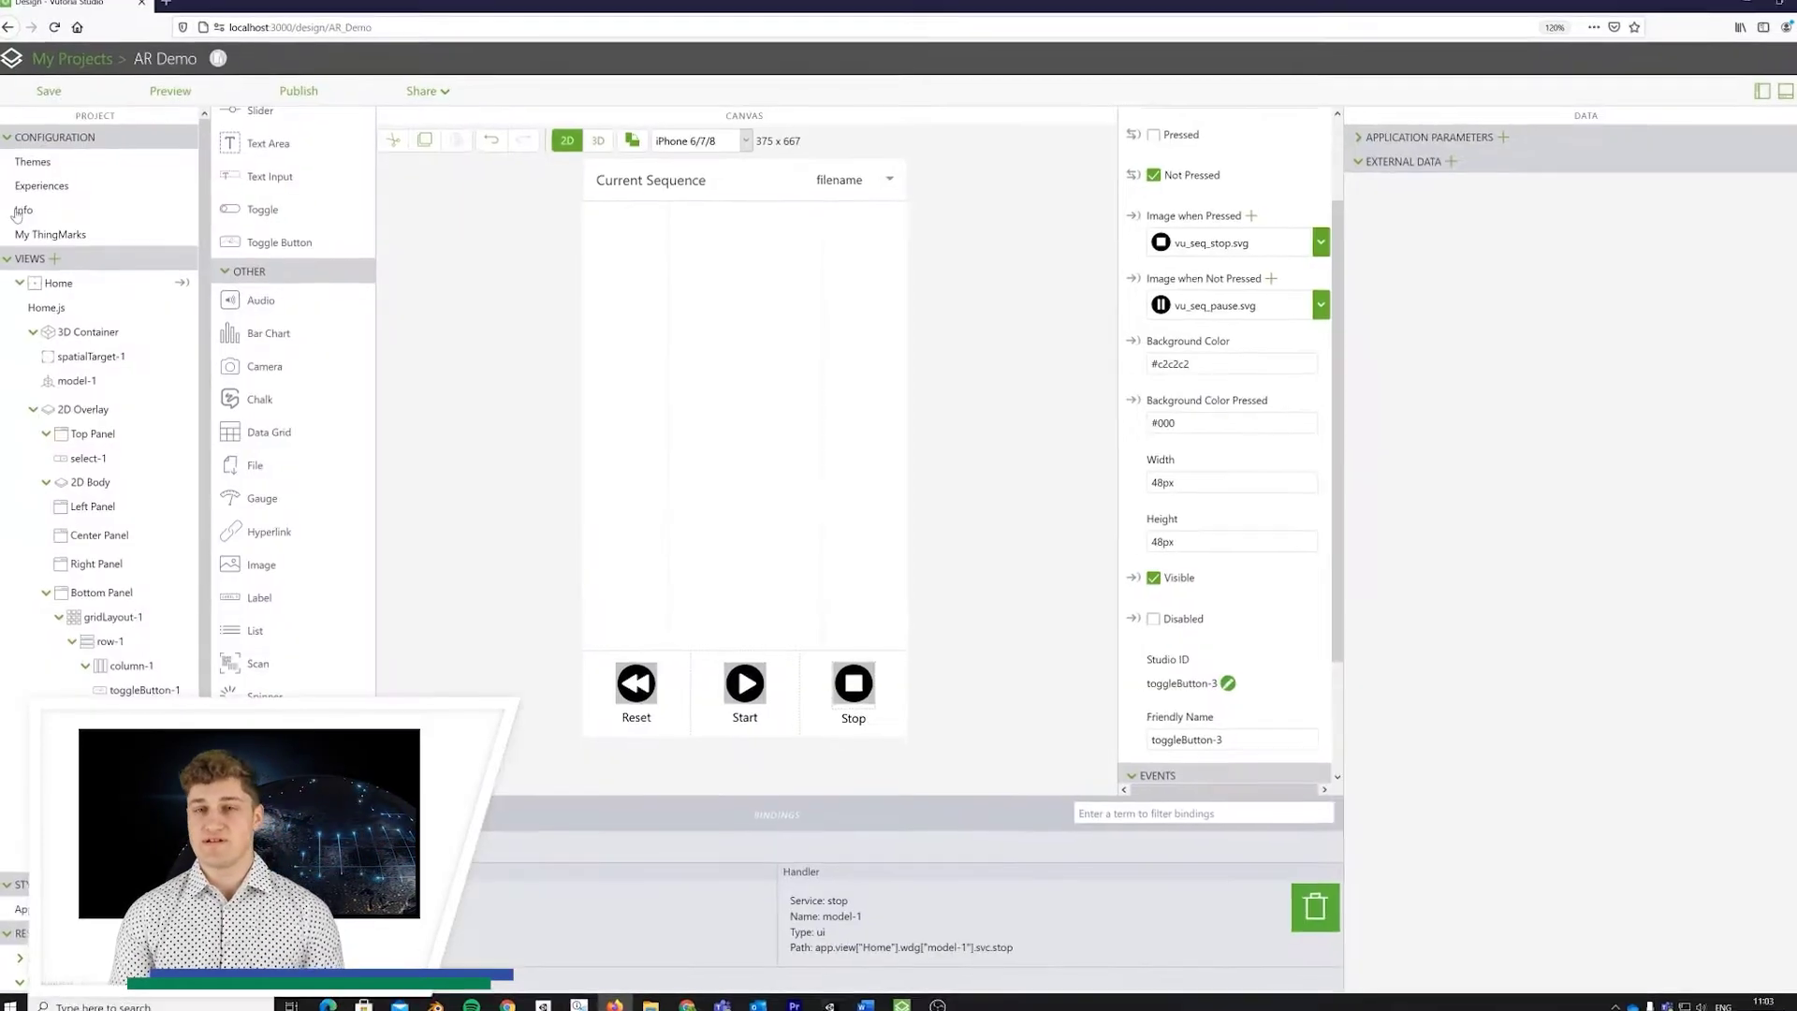
click(19, 212)
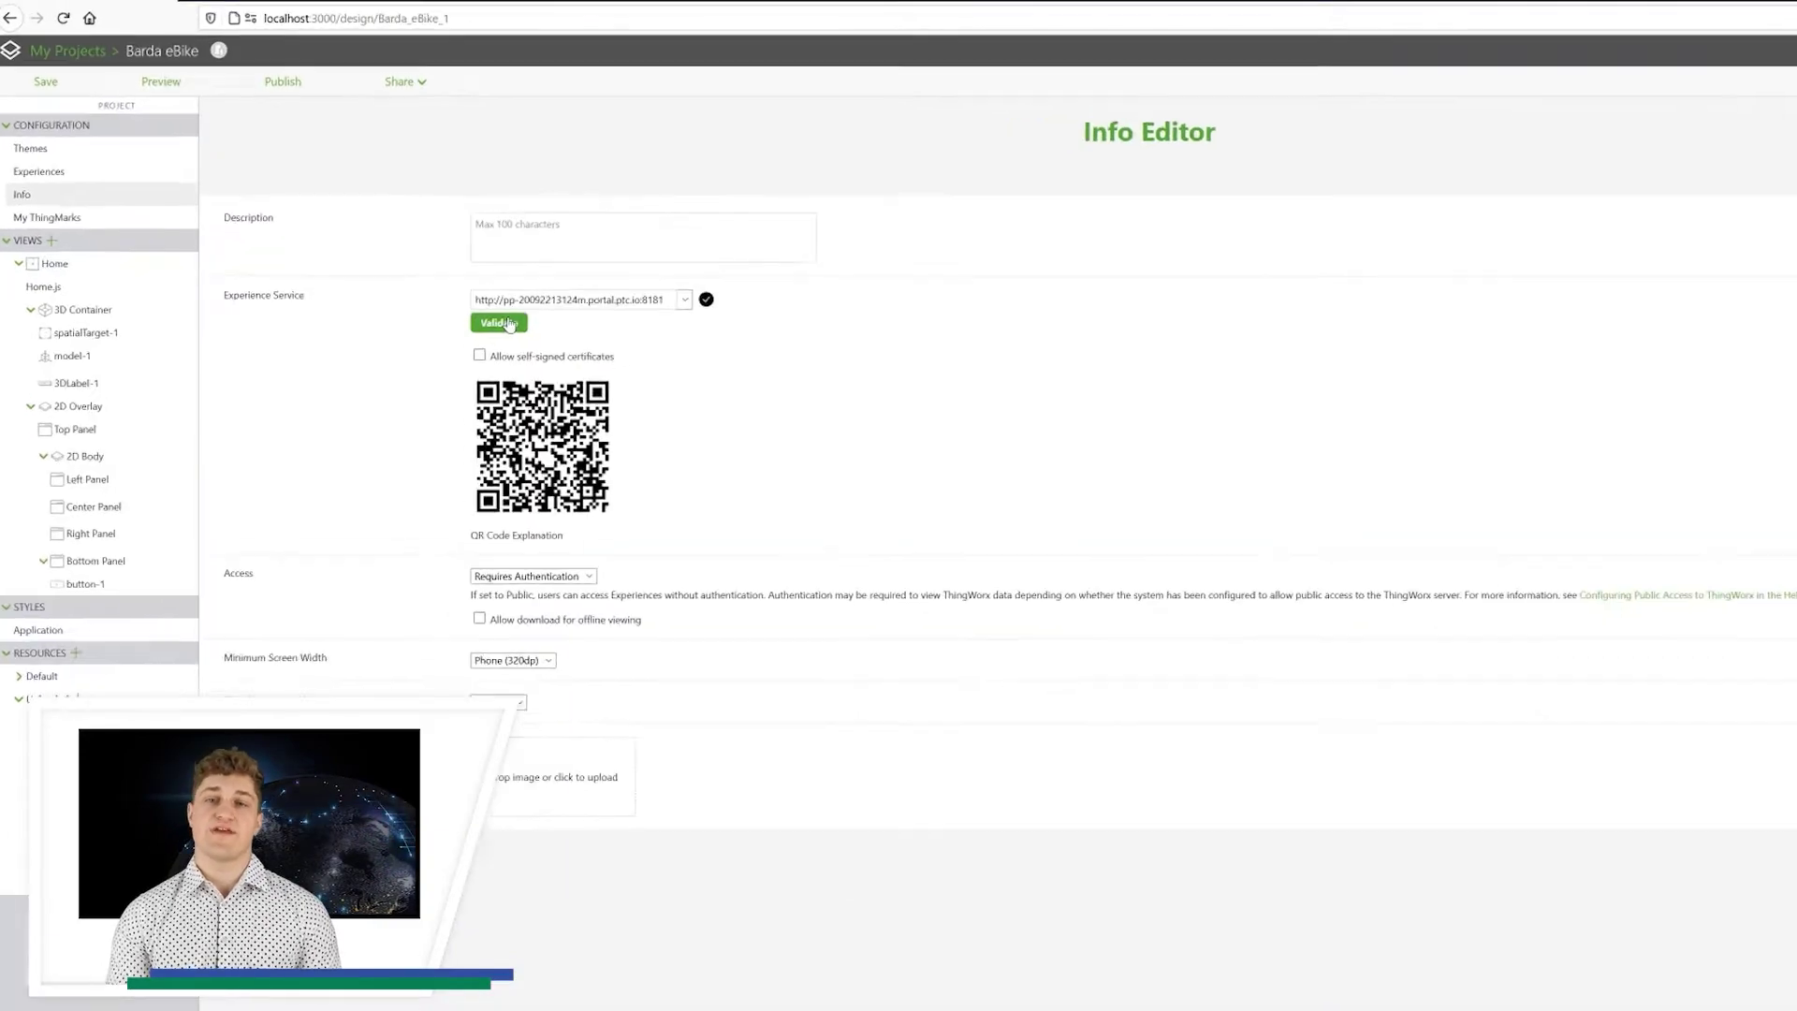
click(557, 372)
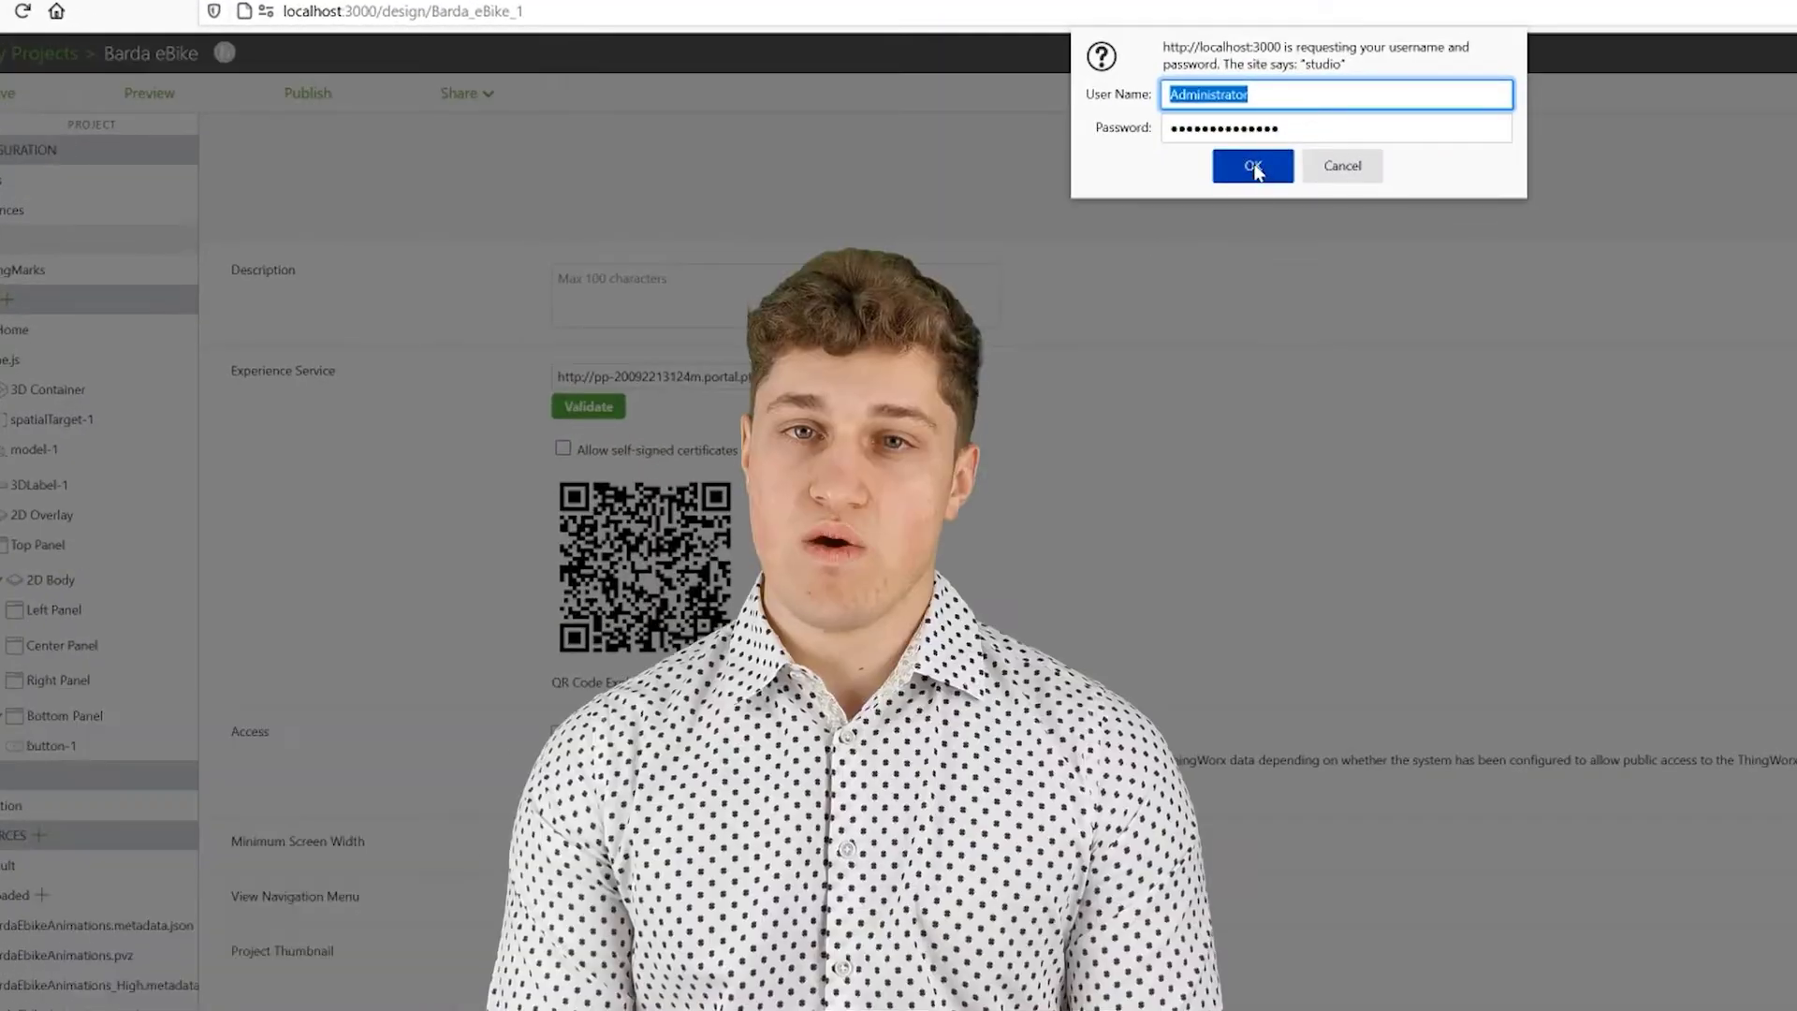
click(1253, 166)
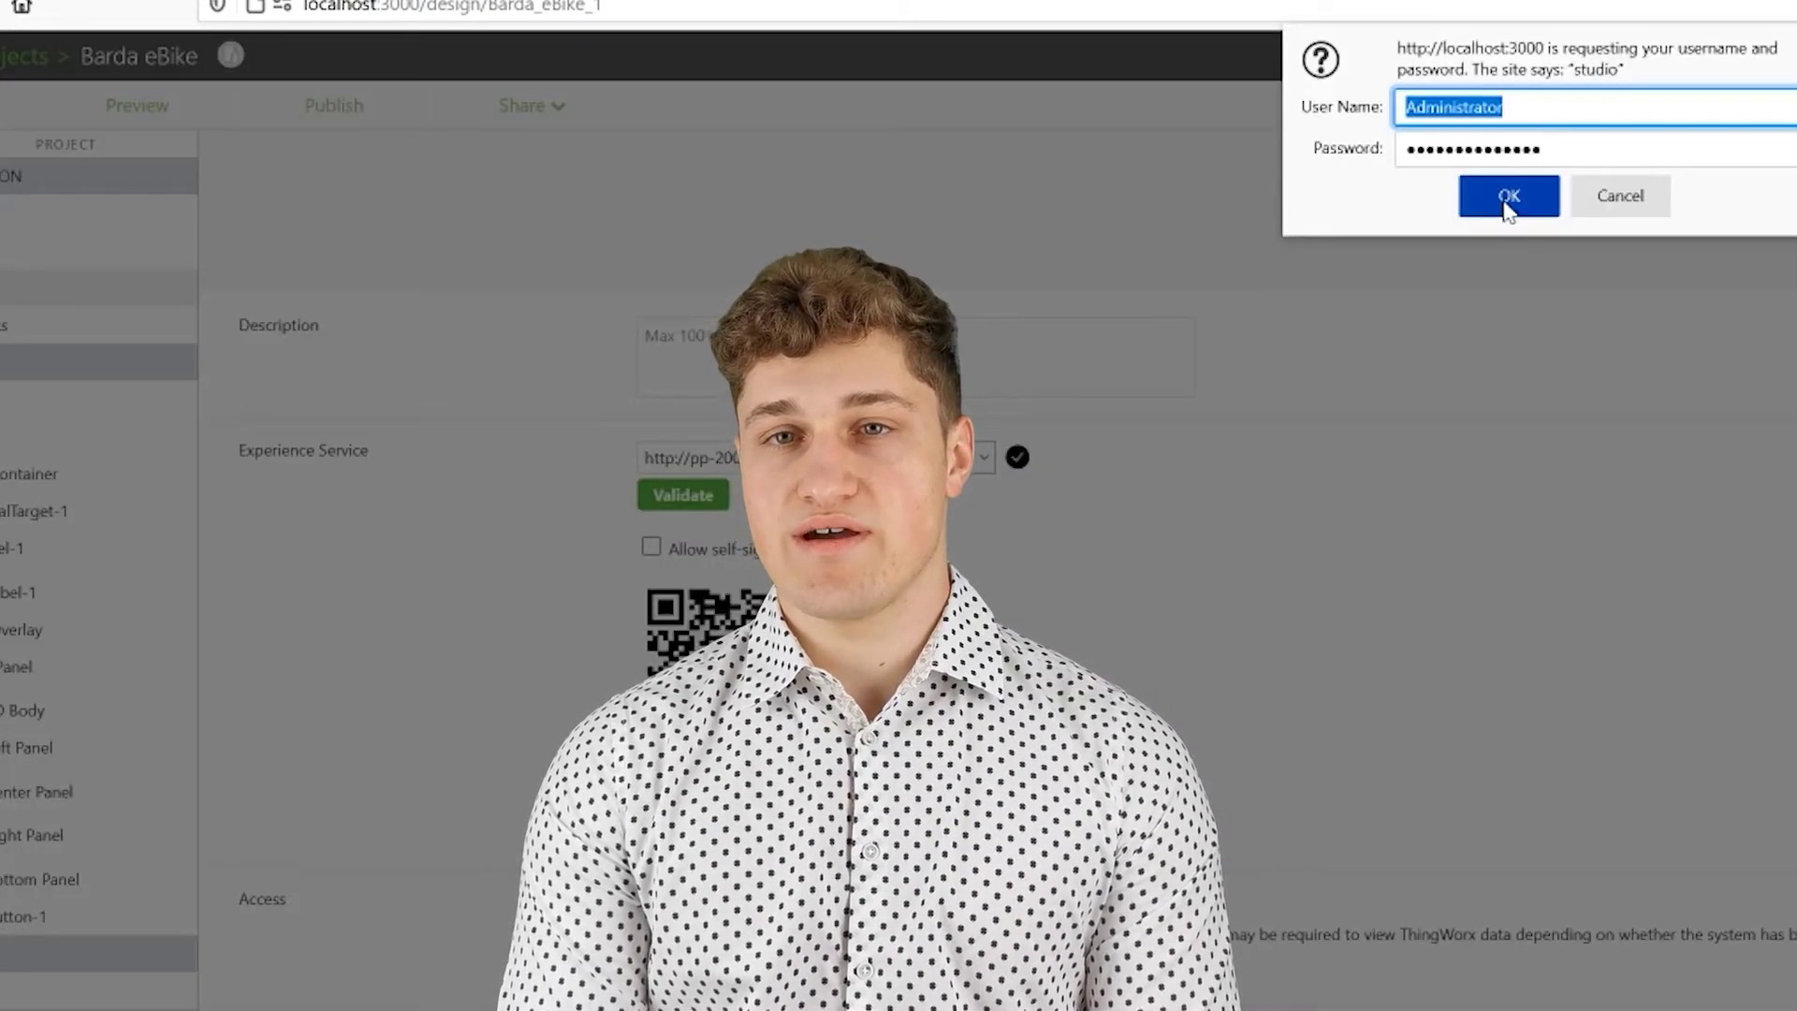
click(1508, 198)
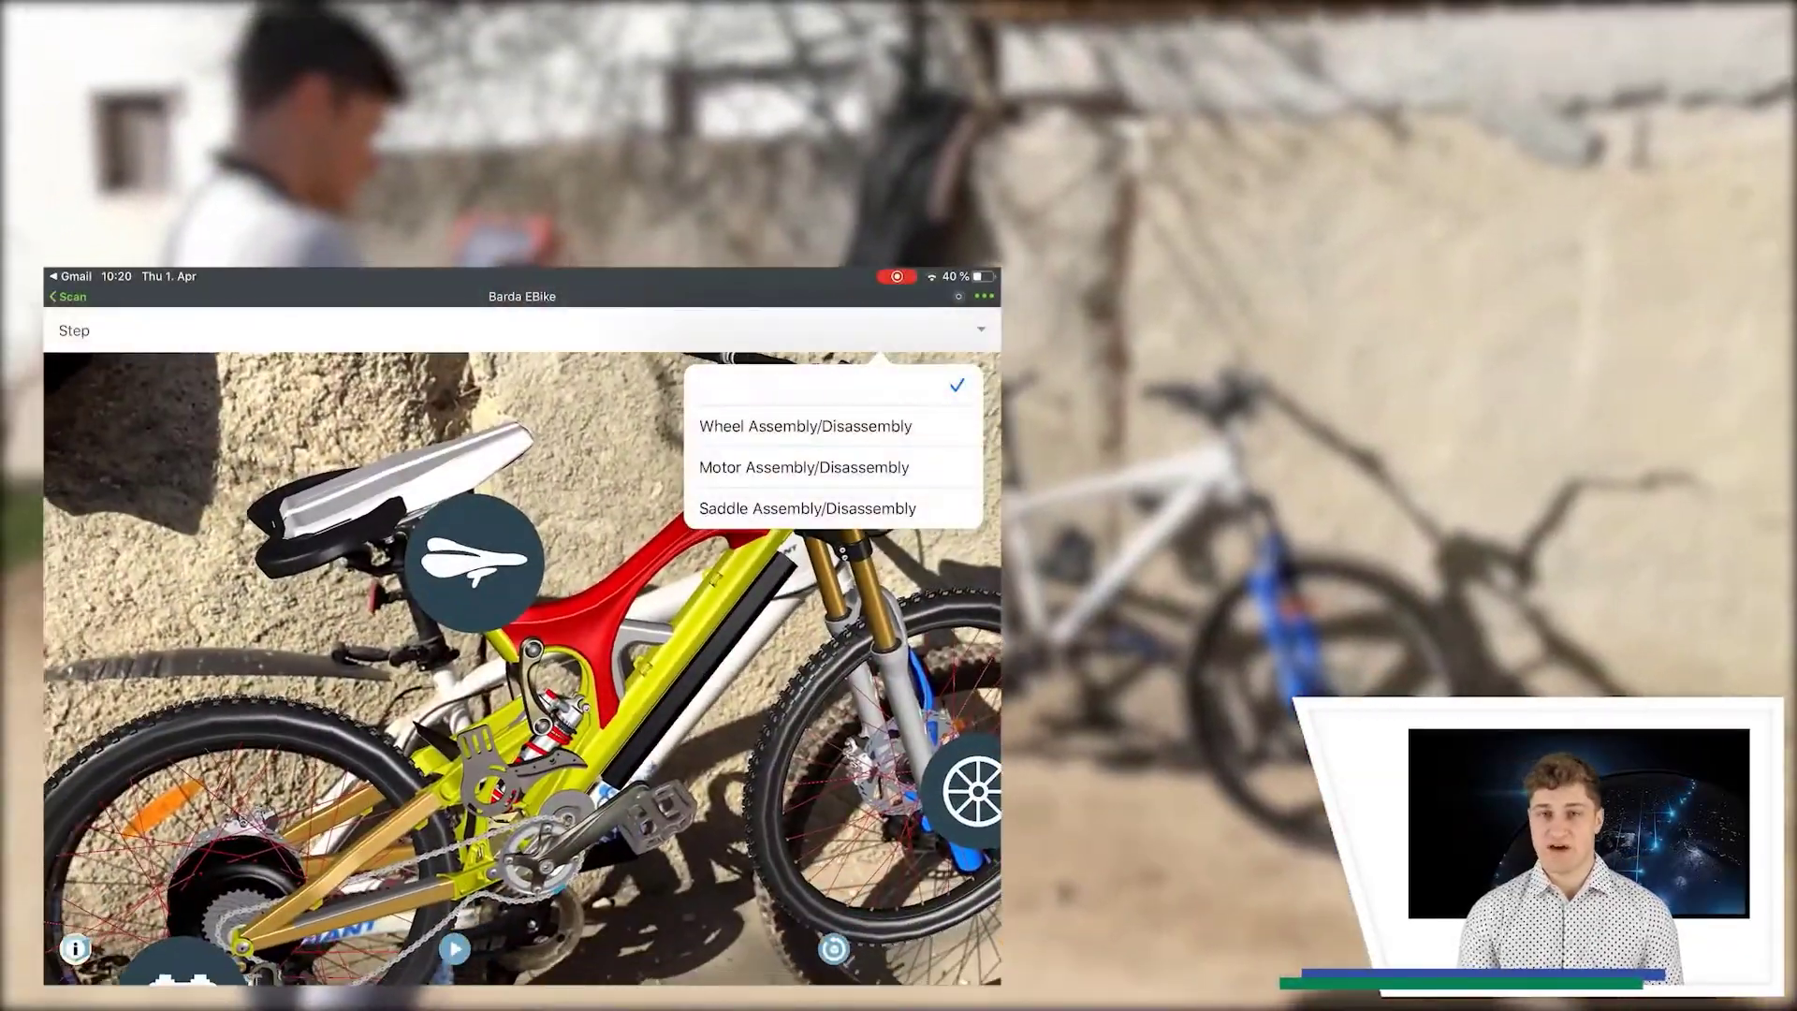
- Choose Saddle Assembly/Disassembly from the Step list in Vuforia View
click(807, 508)
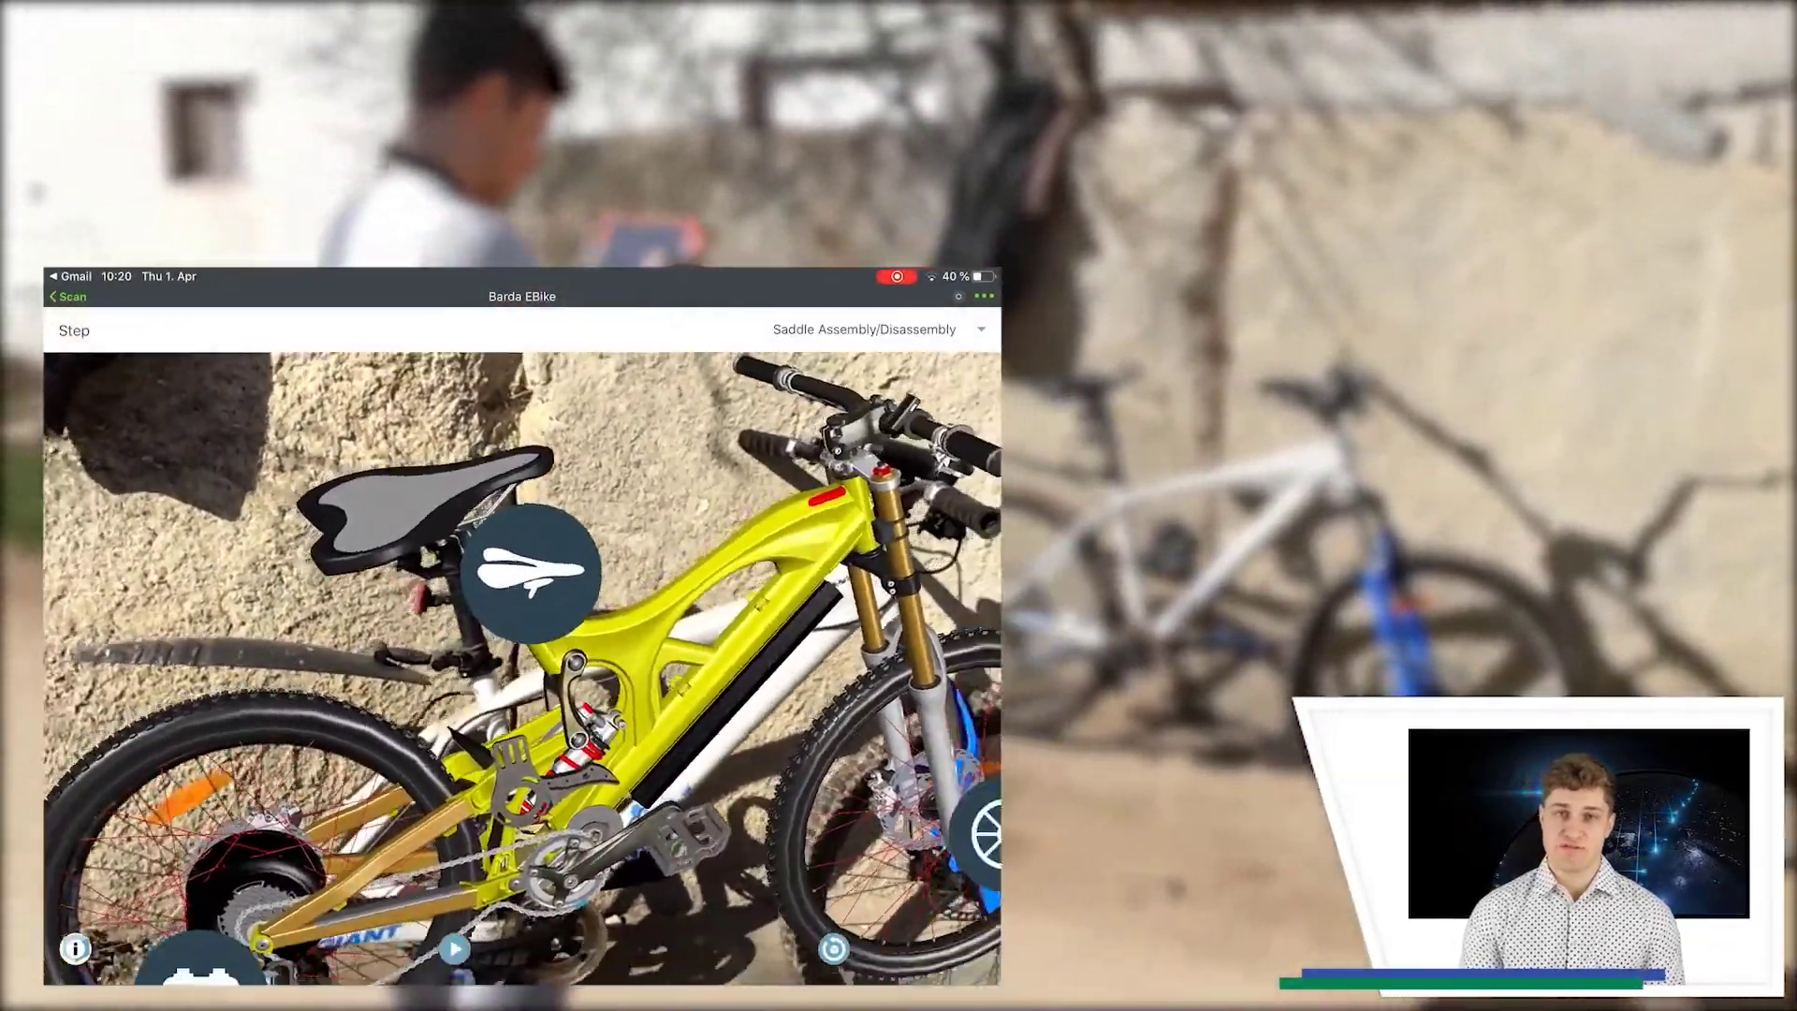